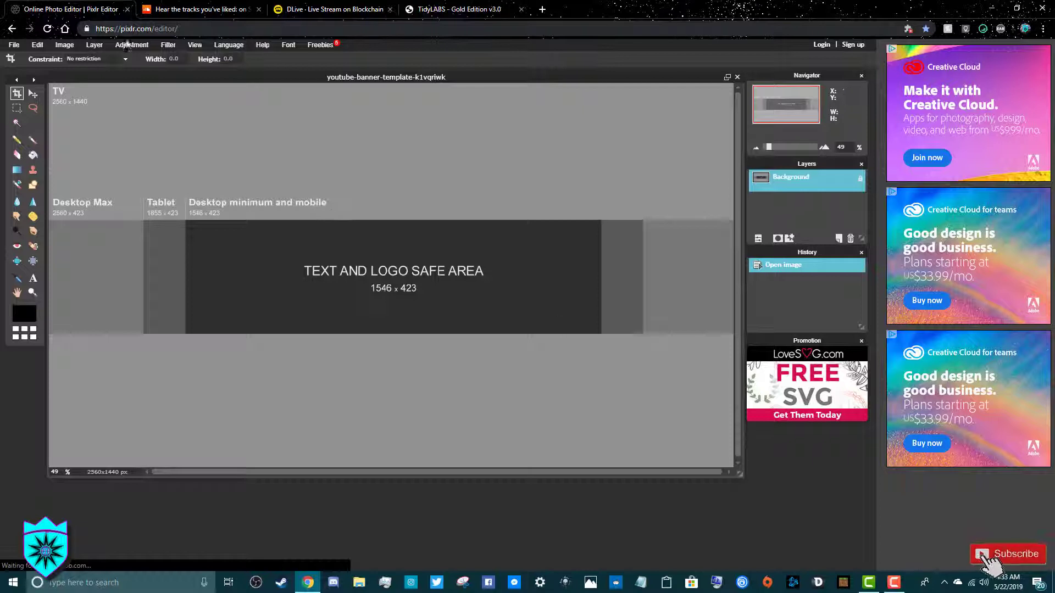
Open the Layer menu on the 2560 x 1440 YouTube banner template
left_click(106, 48)
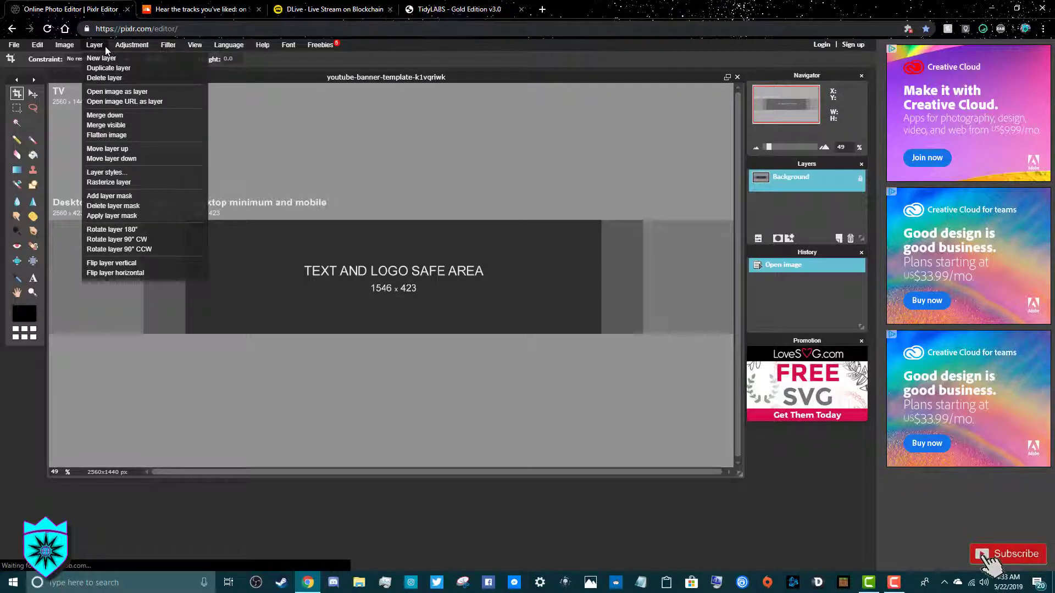
Add the space nebula image as Layer 1 and set its opacity to 33%
left_click(118, 90)
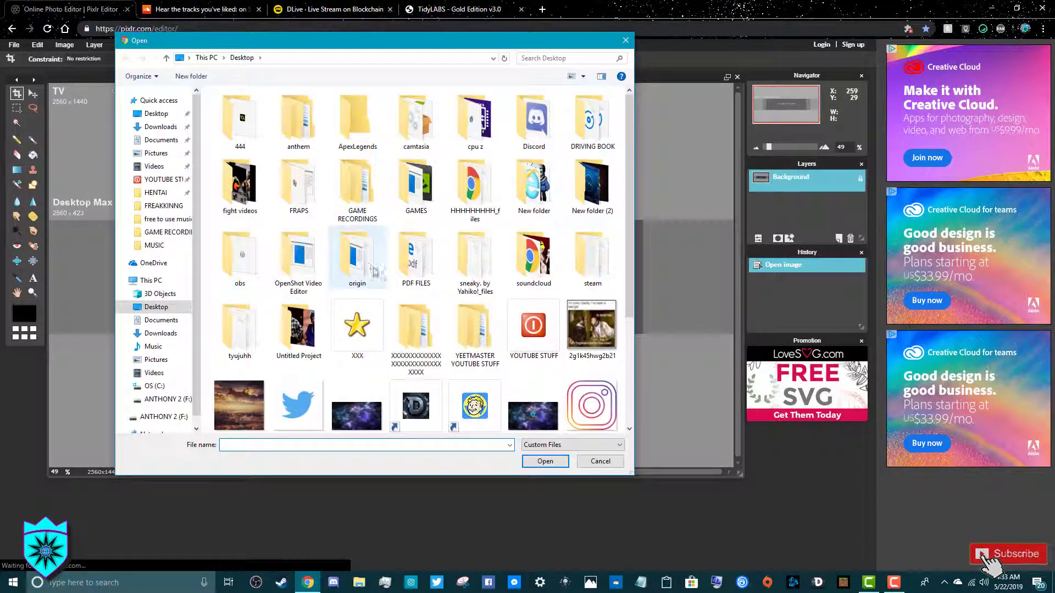
scroll(438, 321, "down", 3)
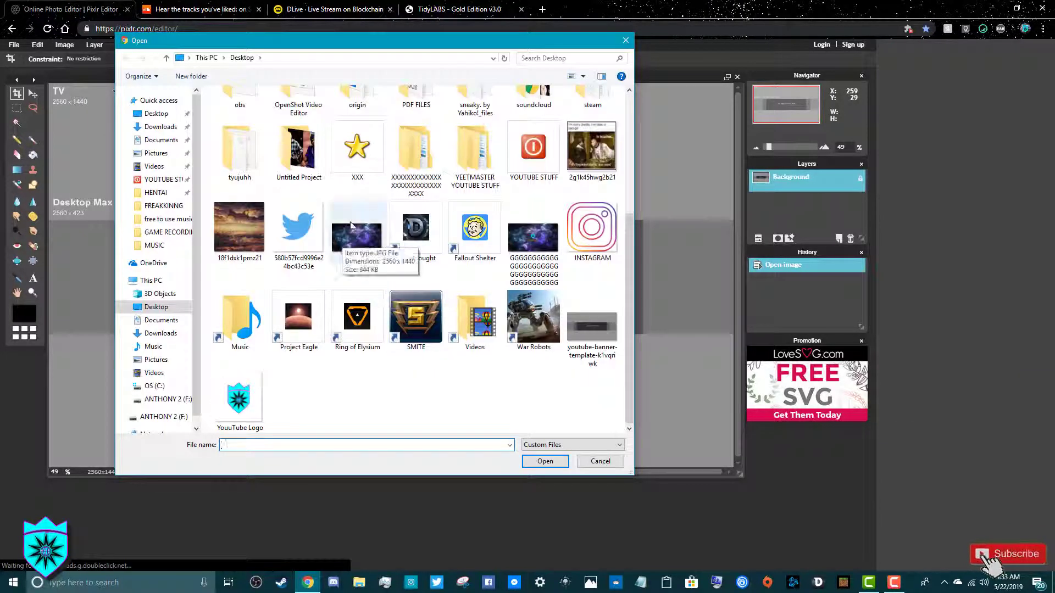
double_click(351, 222)
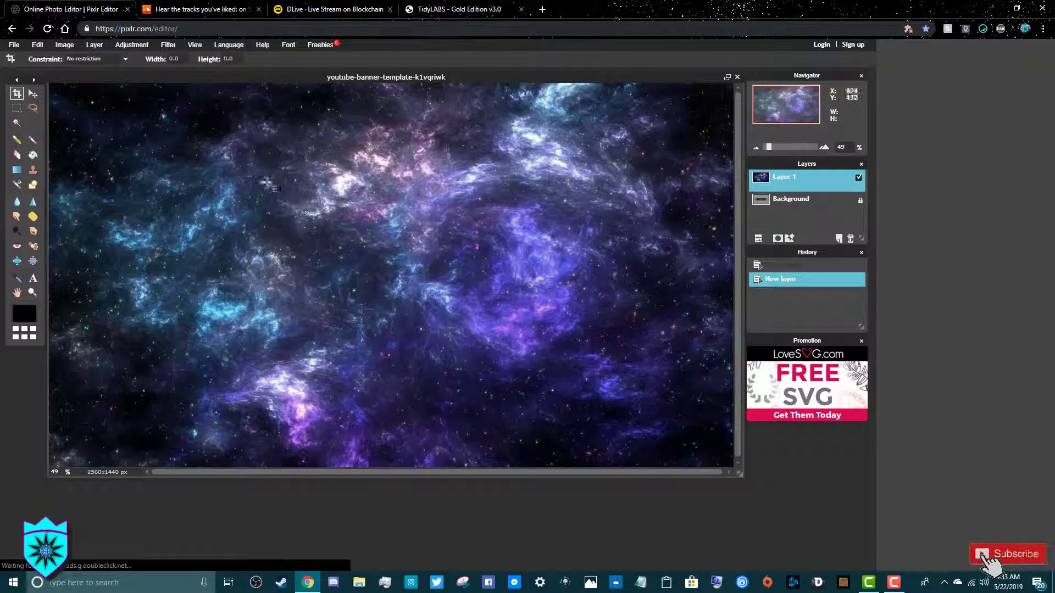
left_click(757, 238)
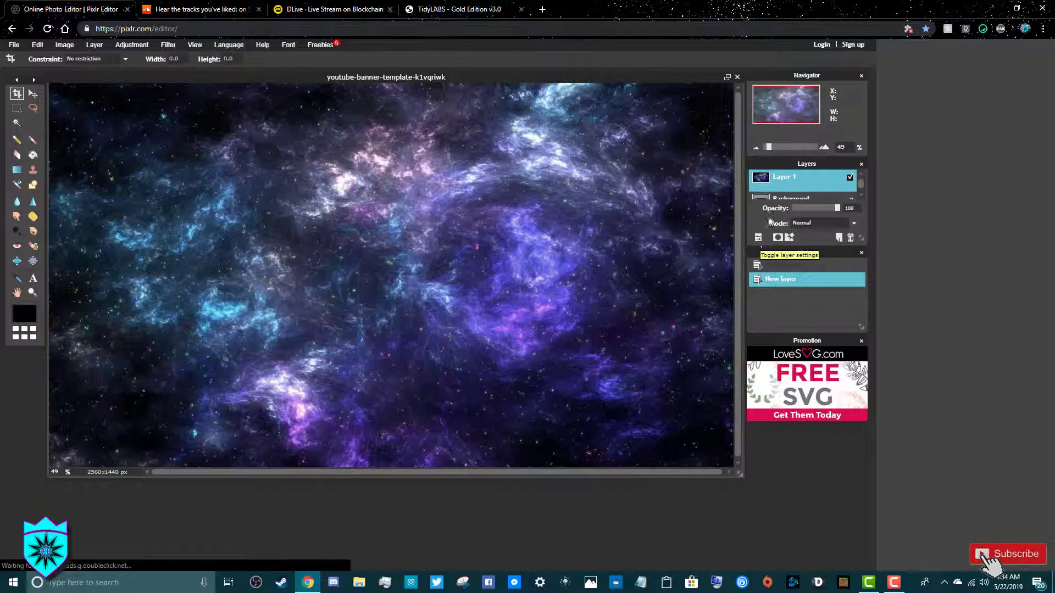
left_click(806, 207)
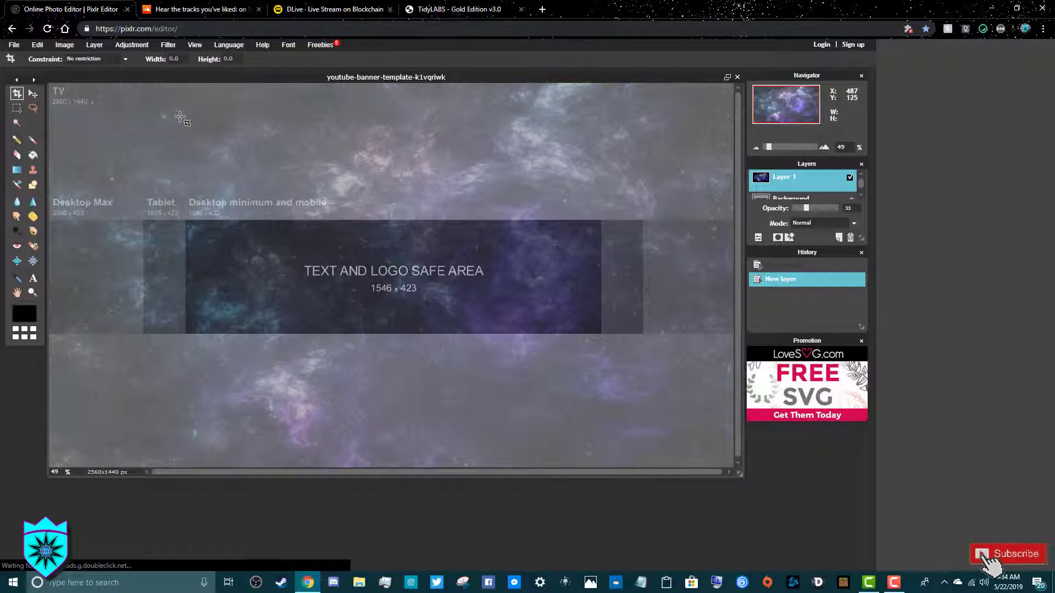
Add the YouuTube Logo shield image as a new layer
left_click(94, 45)
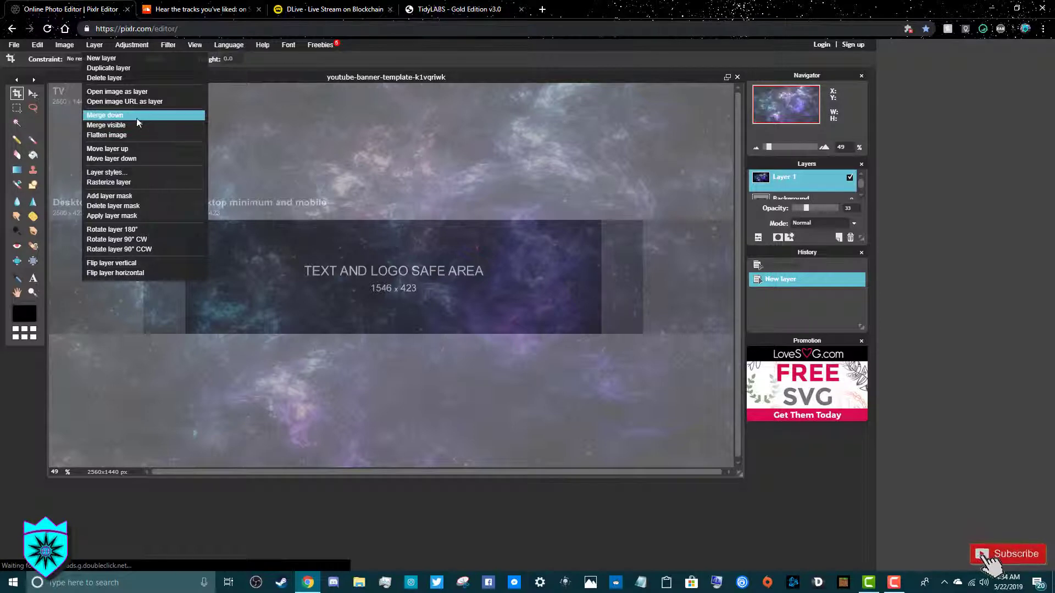
left_click(127, 91)
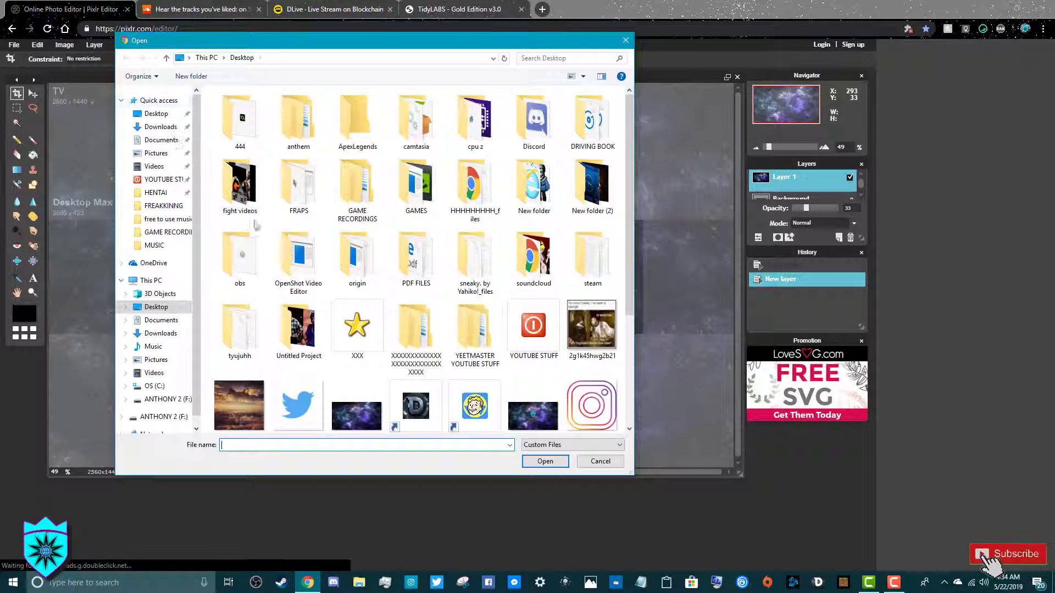
scroll(271, 247, "down", 3)
double_click(240, 398)
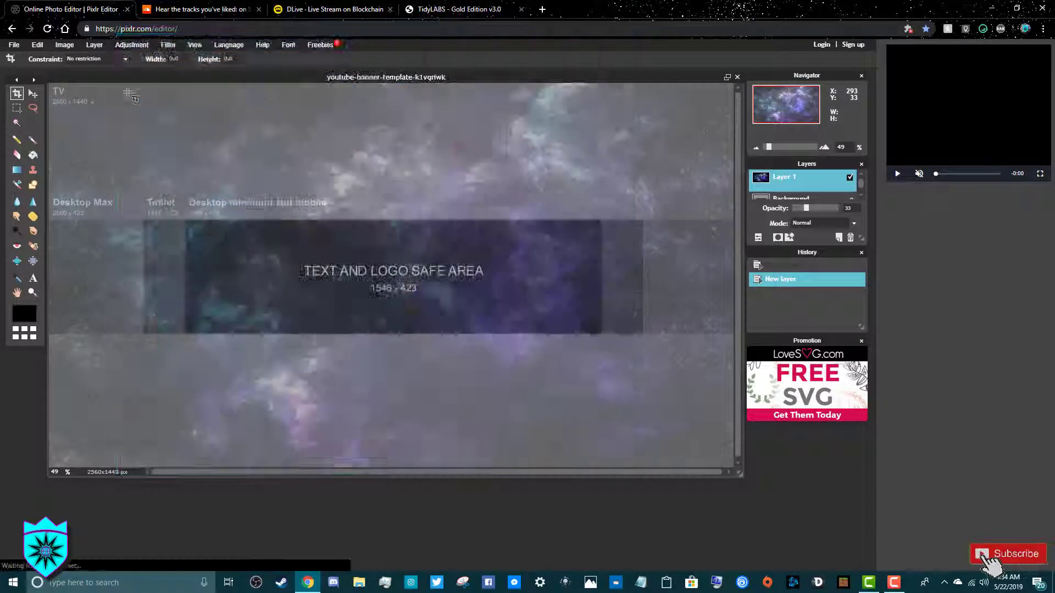
Shrink the shield logo with Free transform and apply the resize
left_click(37, 45)
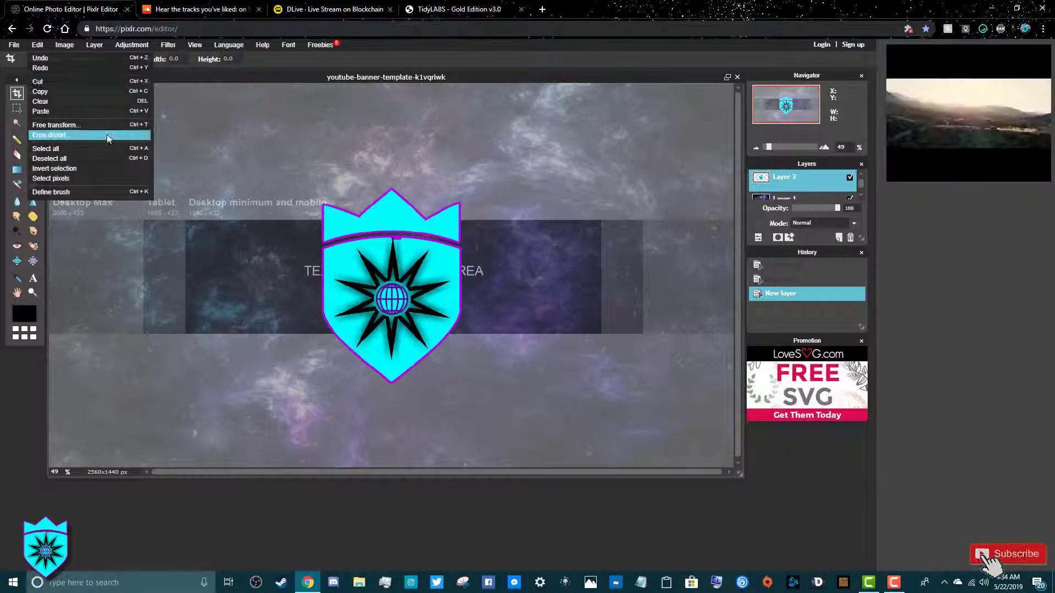
left_click(55, 125)
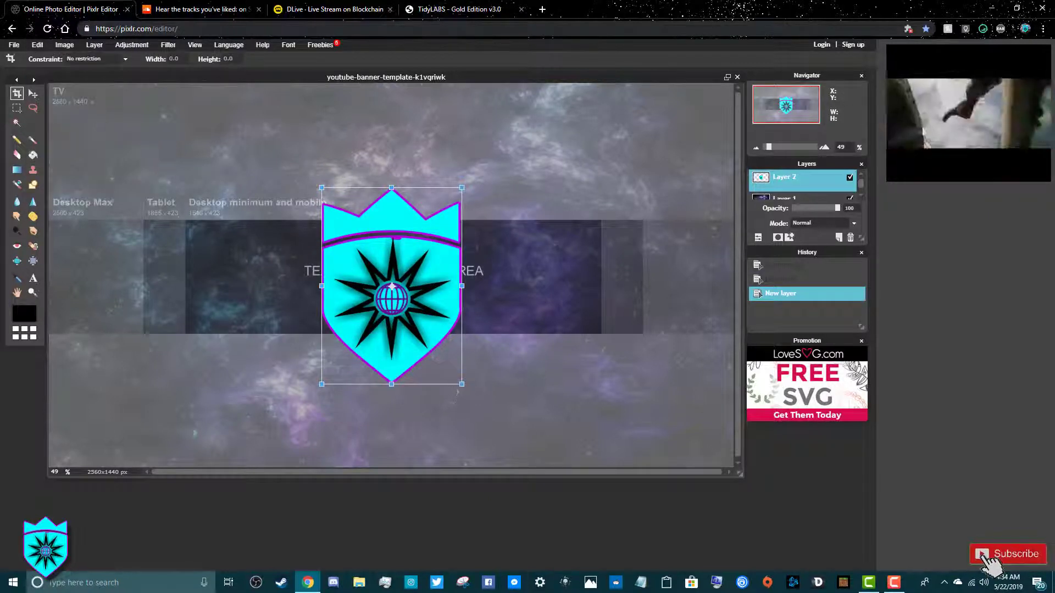
left_click_drag(461, 384, 410, 314)
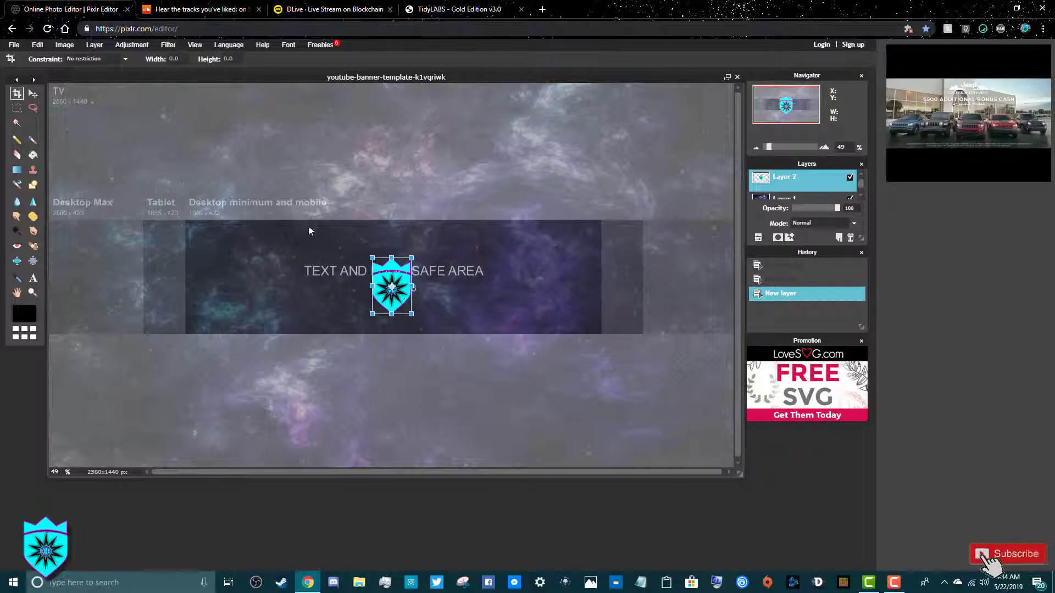
left_click(297, 245)
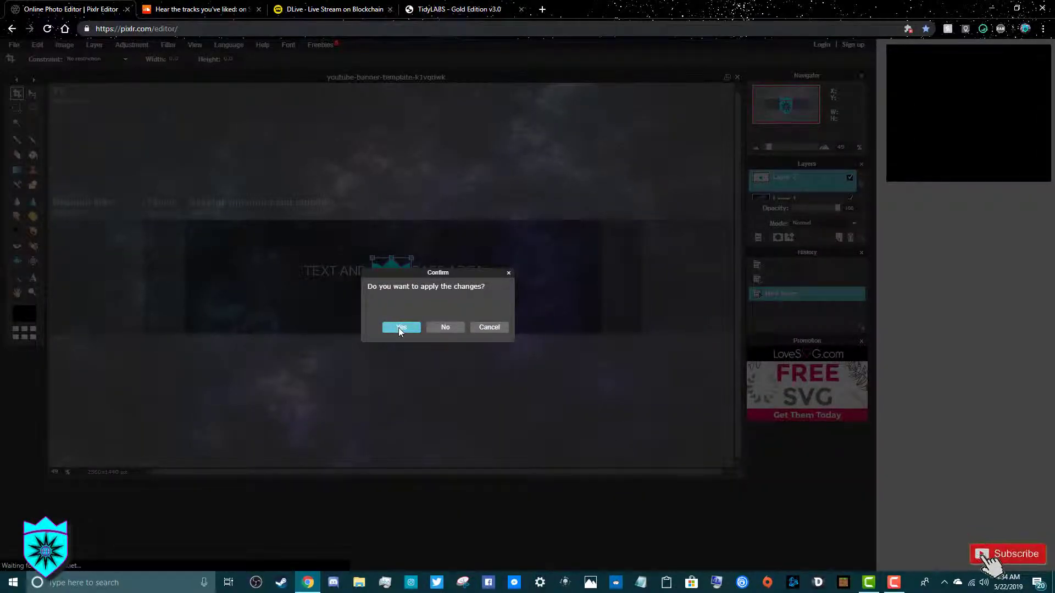
left_click(400, 328)
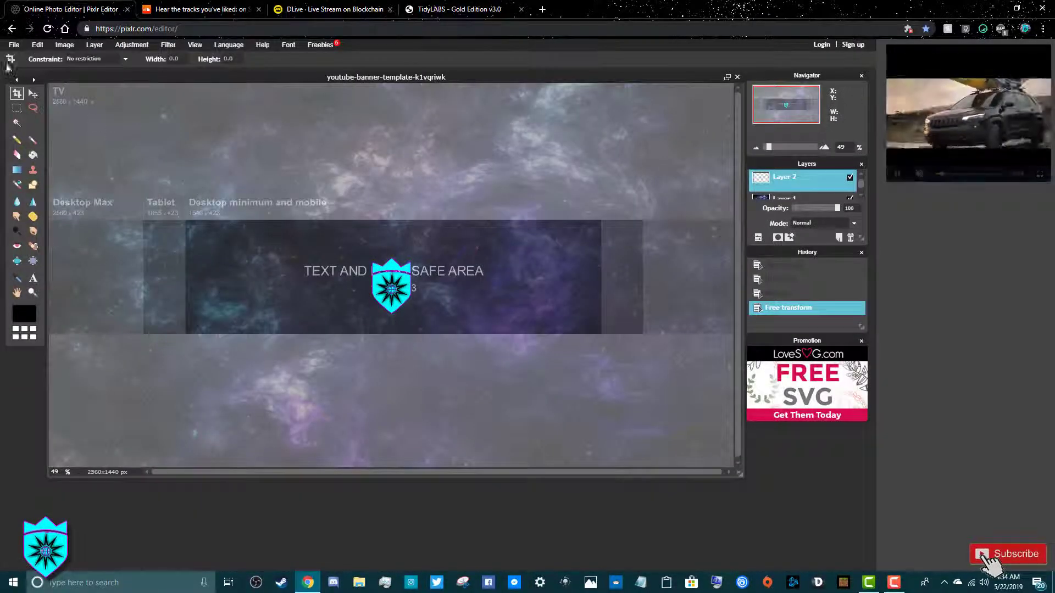
Move the shield logo up to the safe area's top edge and set the nebula layer to 0% opacity
left_click(29, 94)
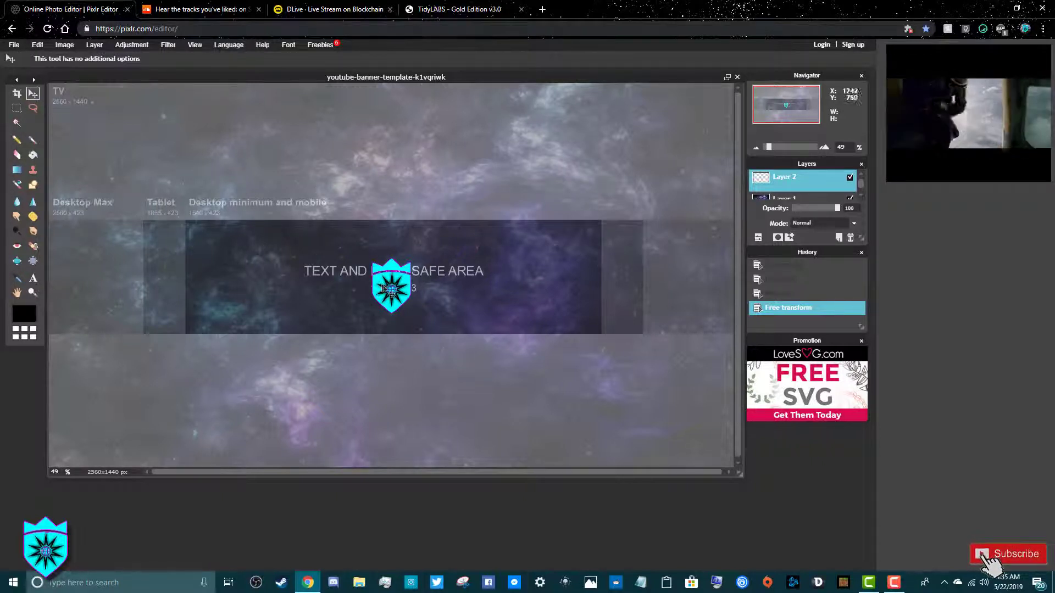
left_click_drag(391, 291, 394, 254)
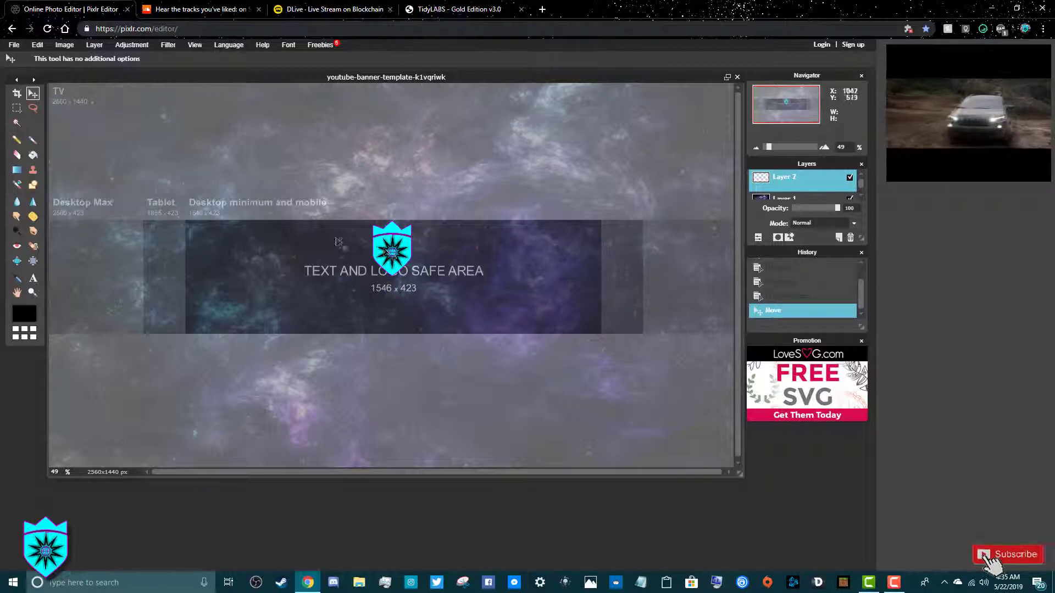
left_click(786, 196)
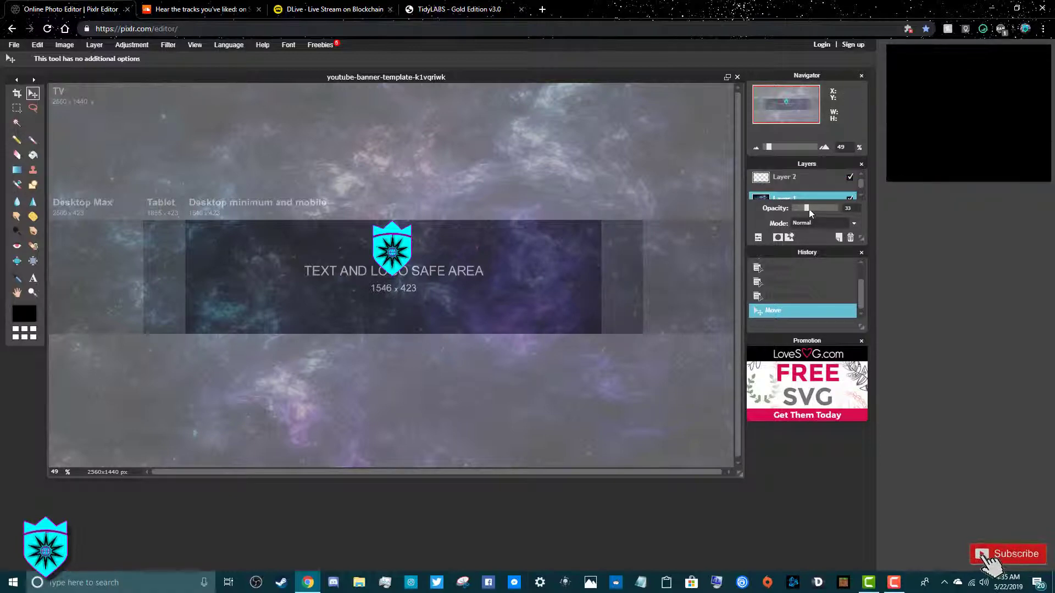
mouse_move(808, 209)
left_mouse_down()
mouse_move(849, 222)
mouse_move(792, 209)
left_mouse_up()
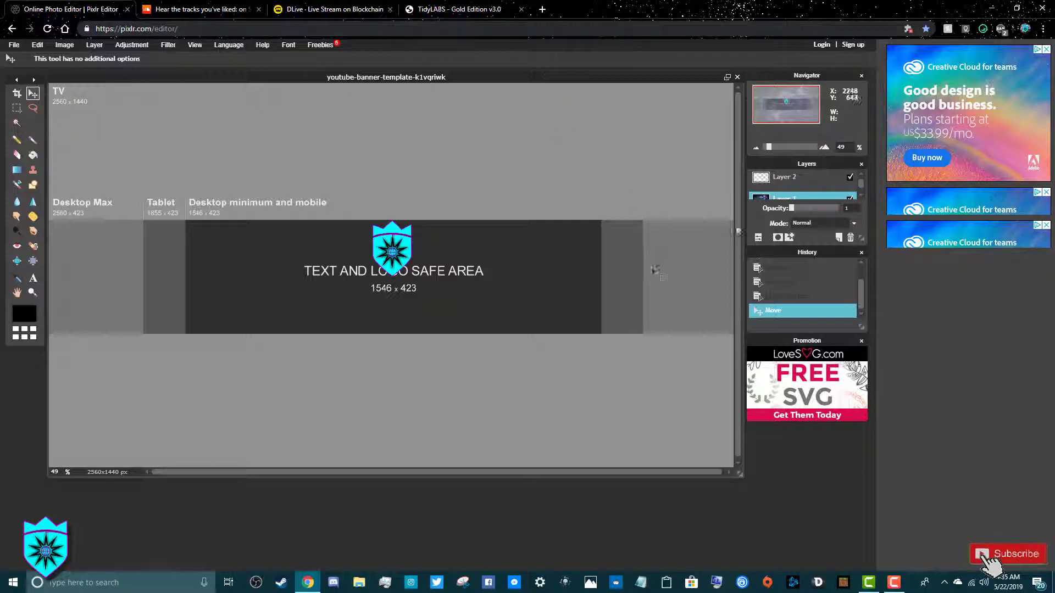
mouse_move(791, 212)
left_mouse_down()
mouse_move(845, 213)
mouse_move(792, 210)
left_mouse_up()
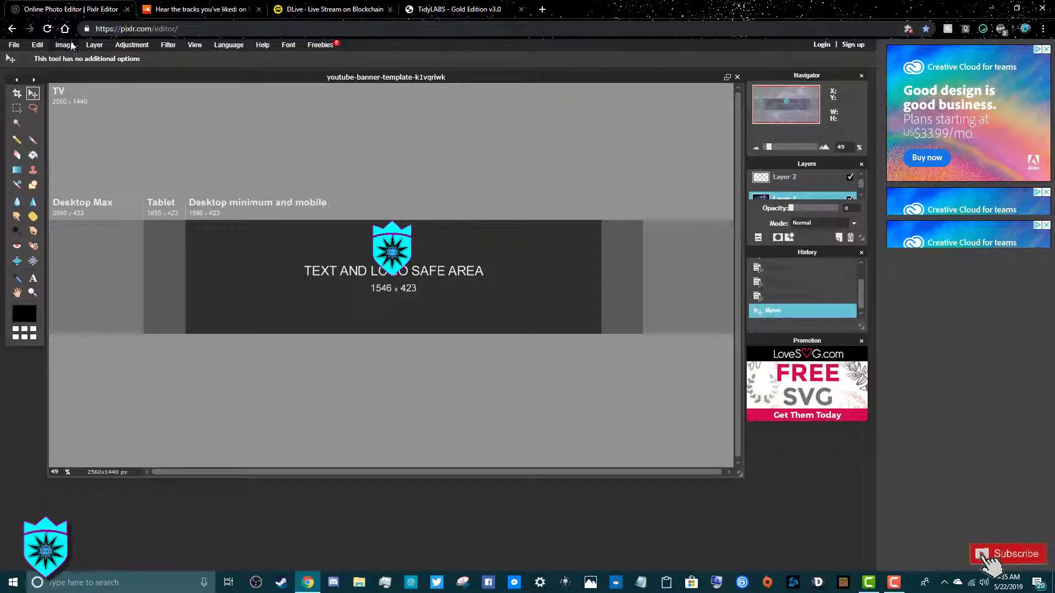
Add the INSTAGRAM logo as a new layer and drag it to the safe area's left side
left_click(96, 46)
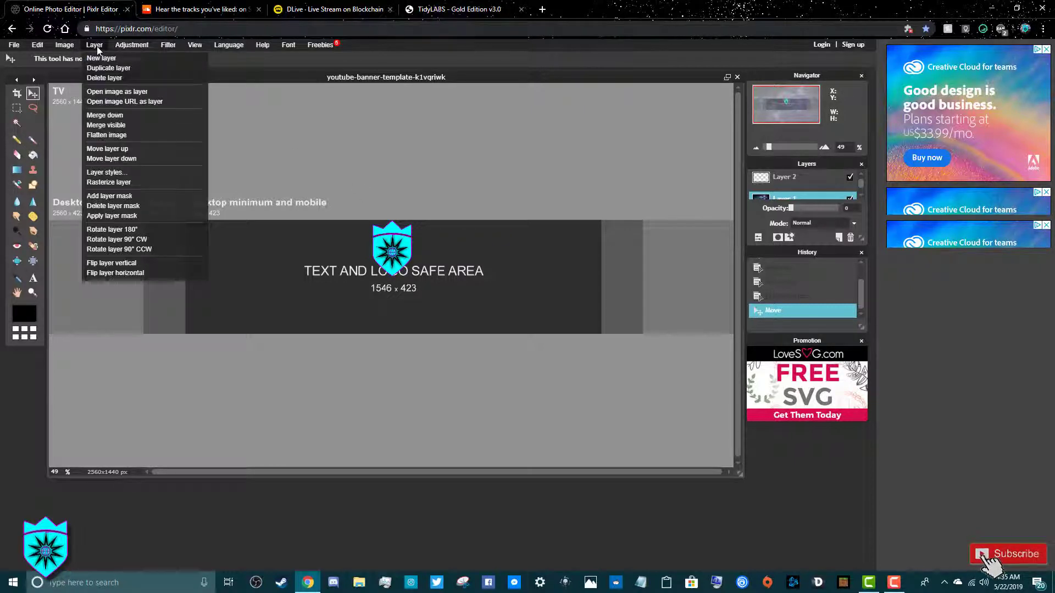
left_click(117, 92)
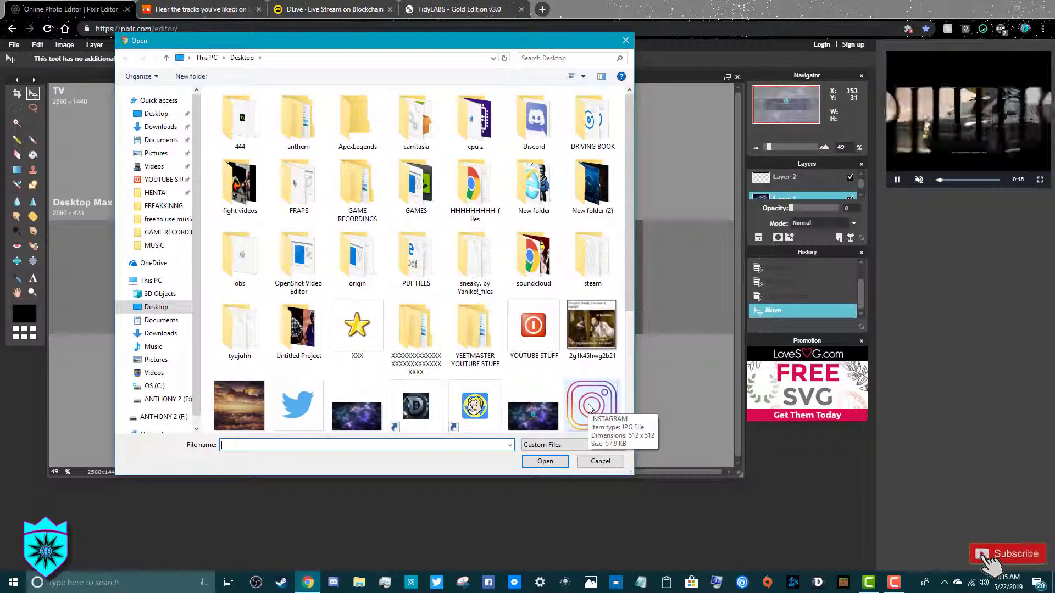
scroll(592, 407, "down", 3)
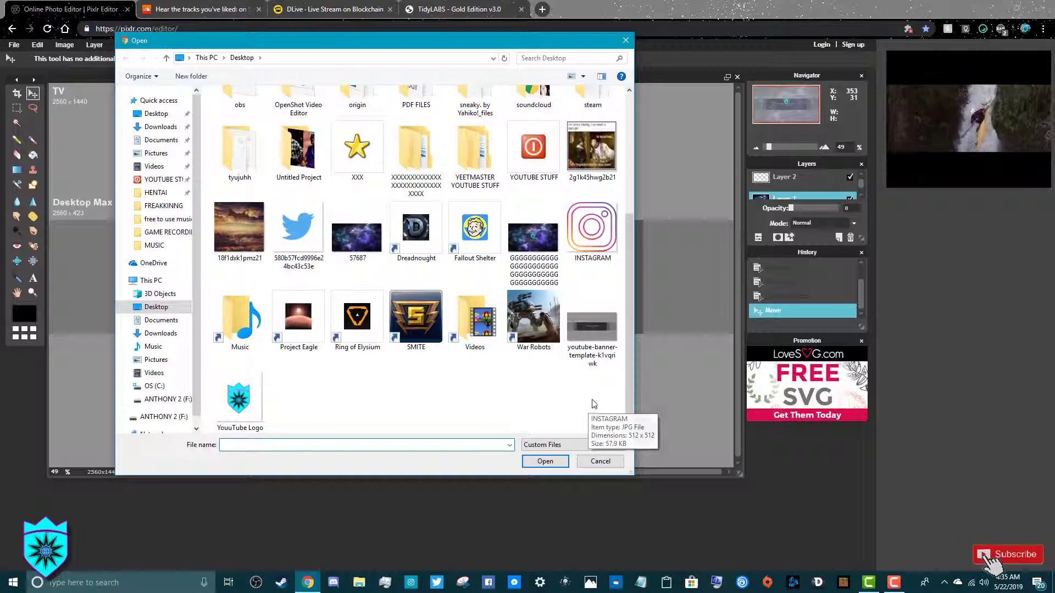
double_click(600, 225)
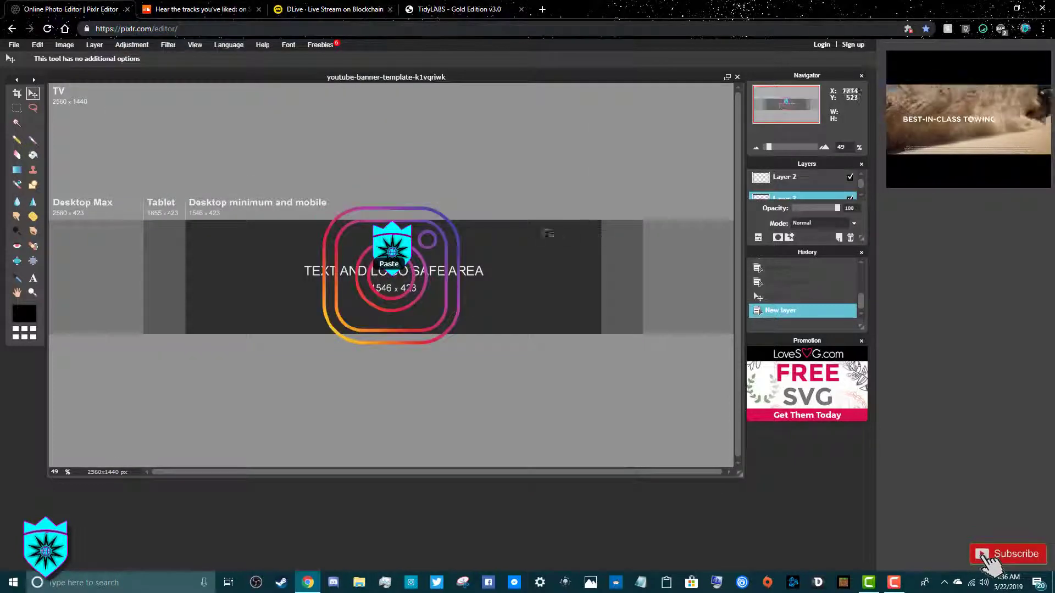
left_click_drag(434, 283, 294, 272)
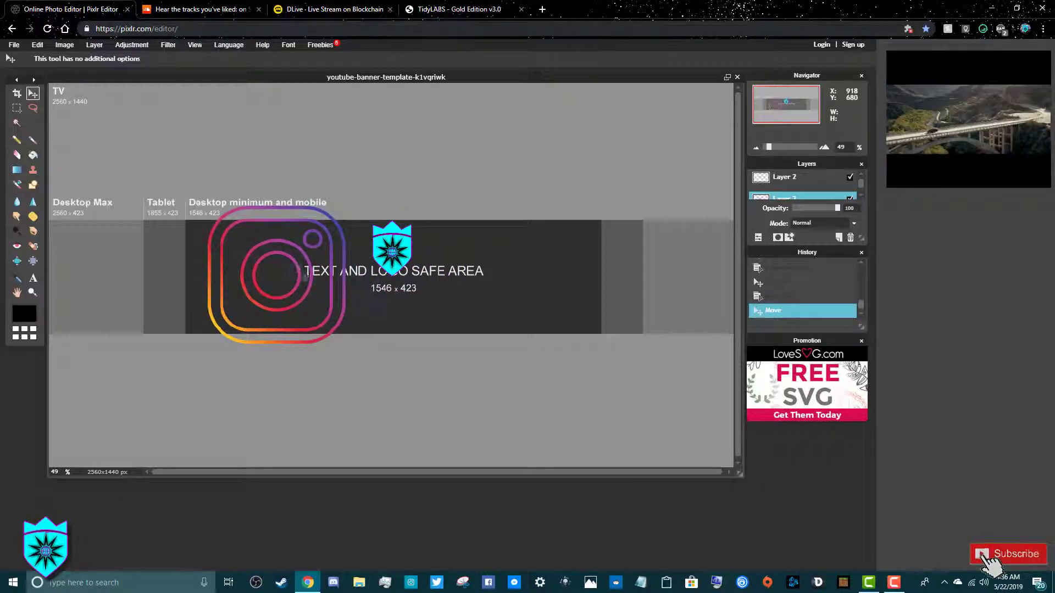
left_click(39, 45)
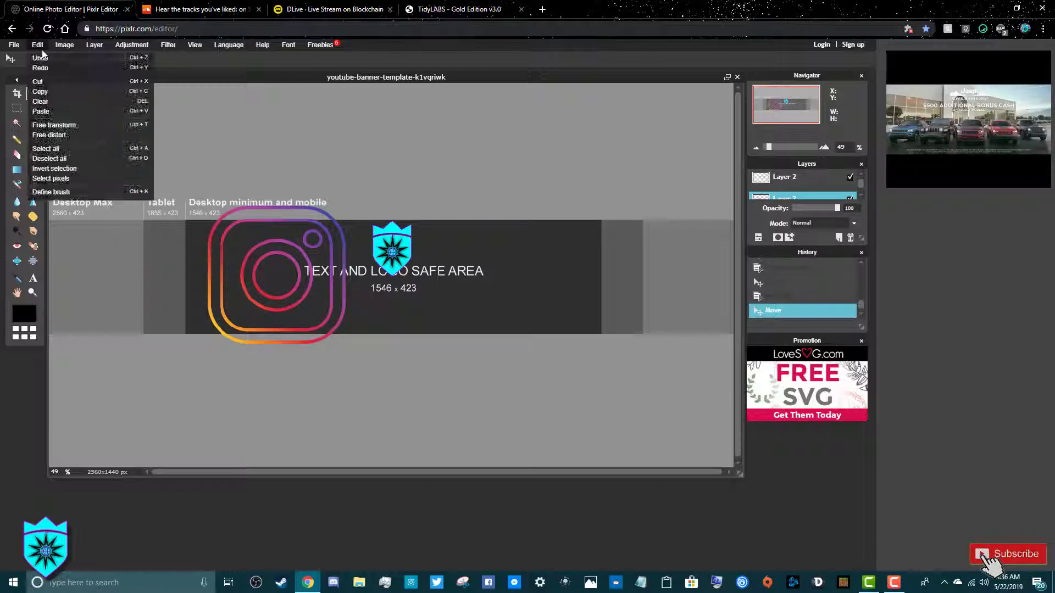
Try a first Free transform resize of the Instagram logo, then discard it
left_click(100, 127)
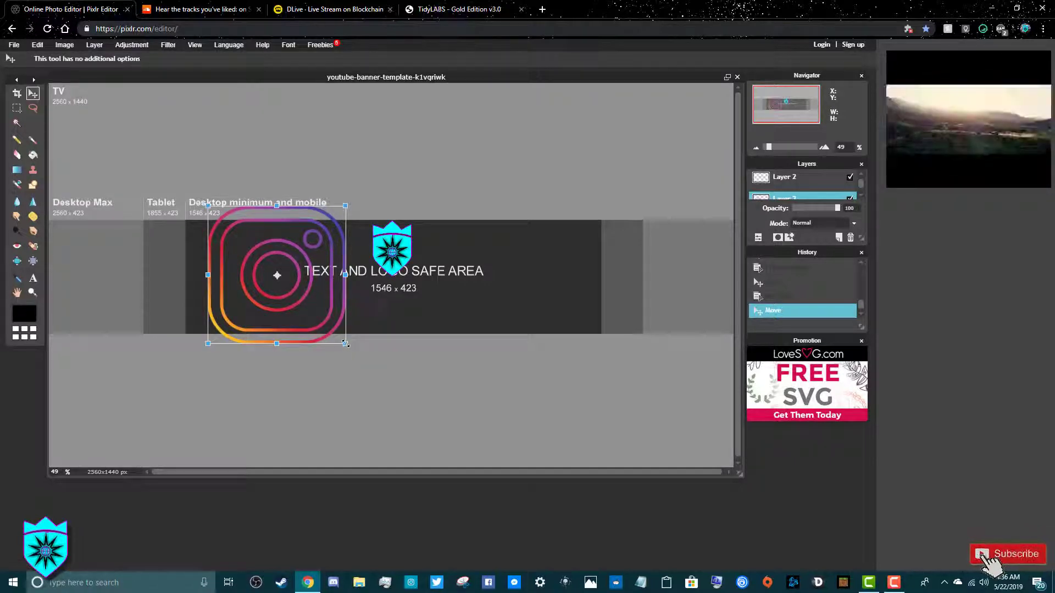
left_click_drag(346, 344, 285, 282)
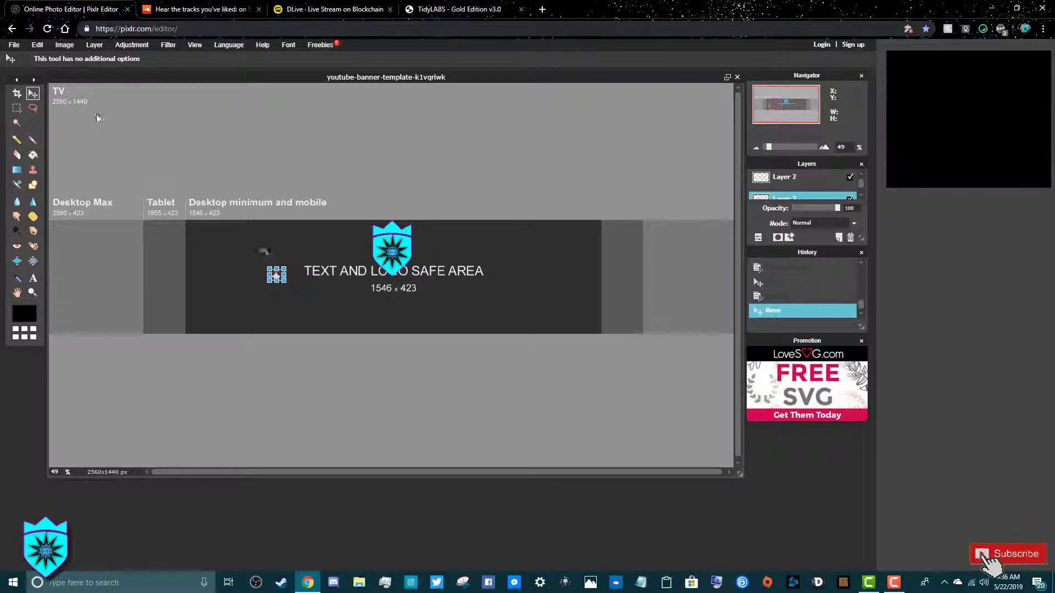
left_click(12, 46)
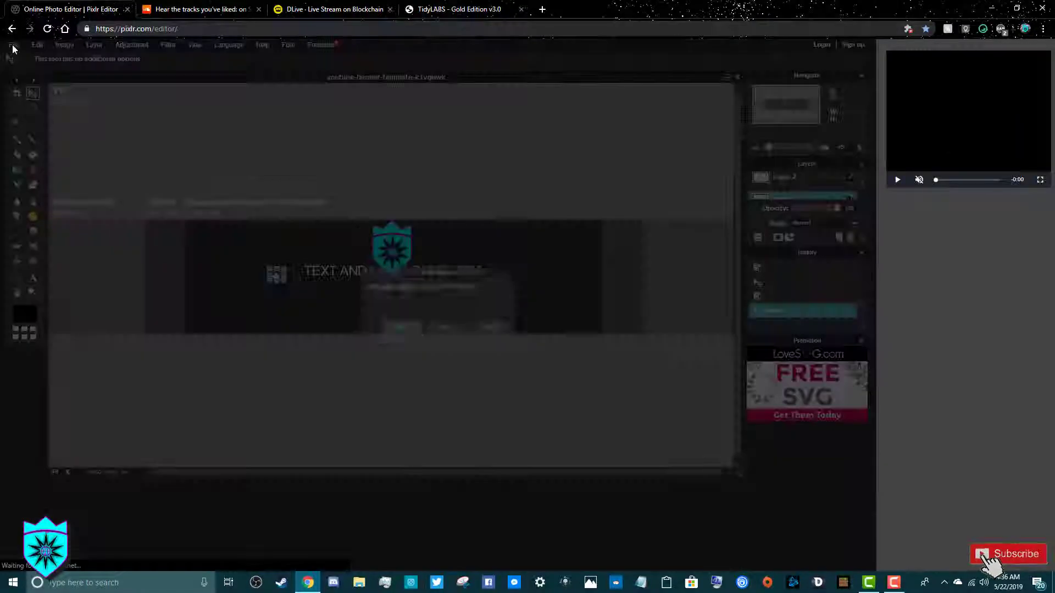
left_click(449, 324)
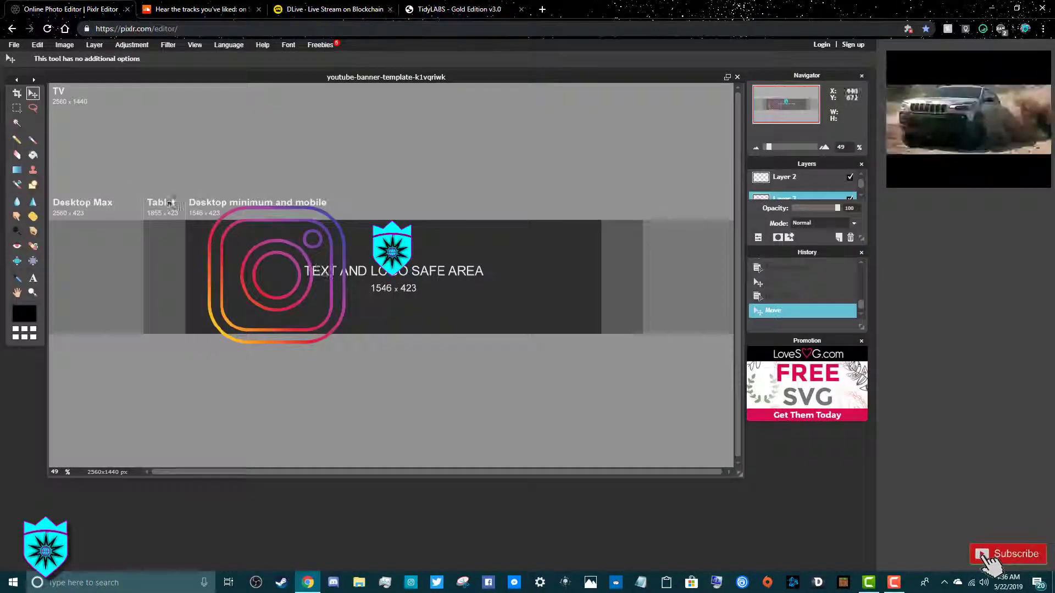
Shrink the Instagram logo to a small icon and move it to the lower-left corner
left_click(37, 45)
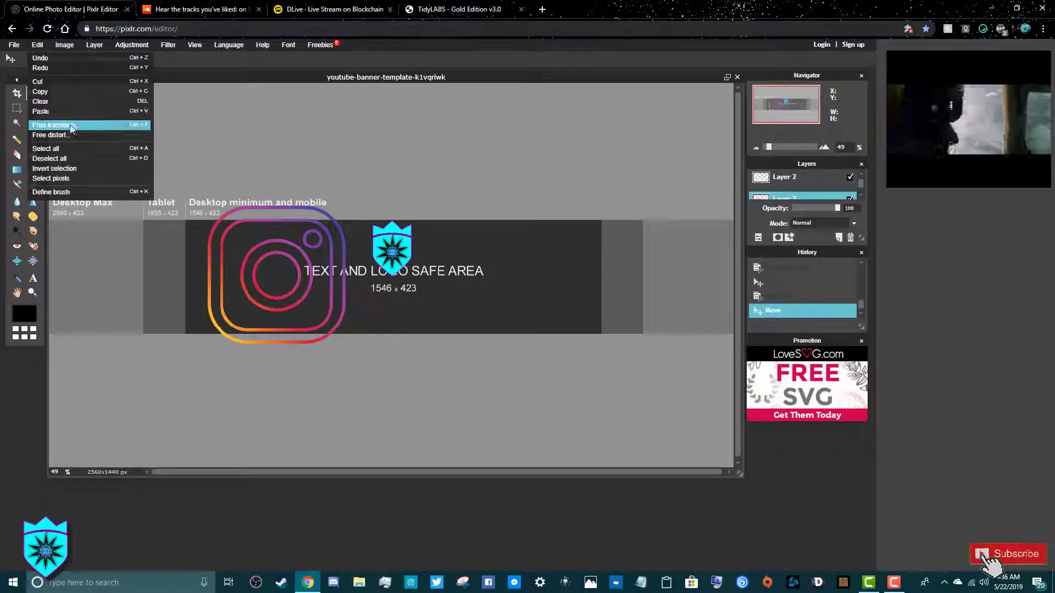
left_click(71, 128)
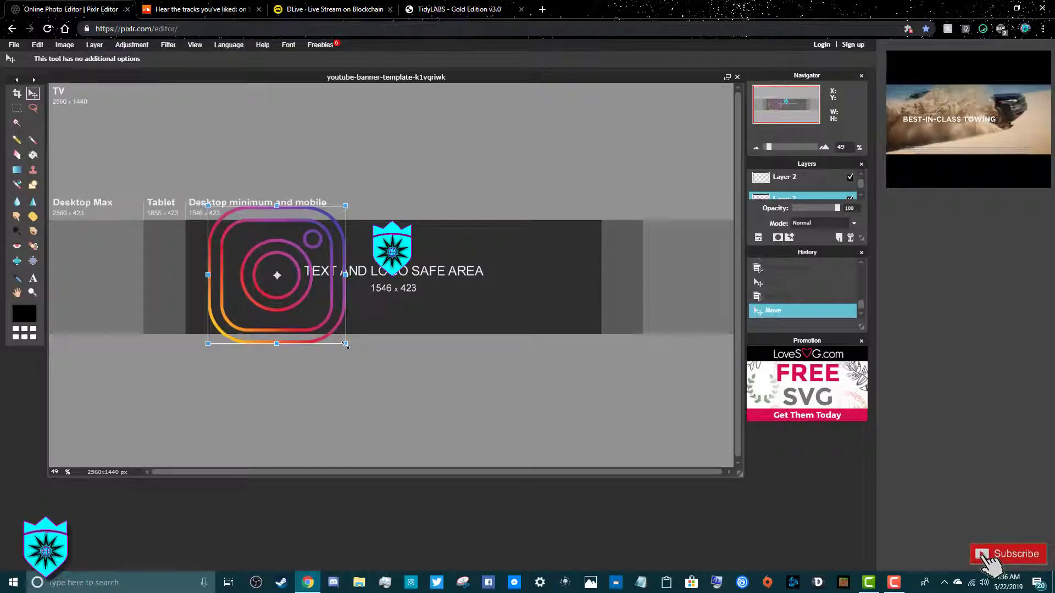
left_click_drag(345, 344, 286, 285)
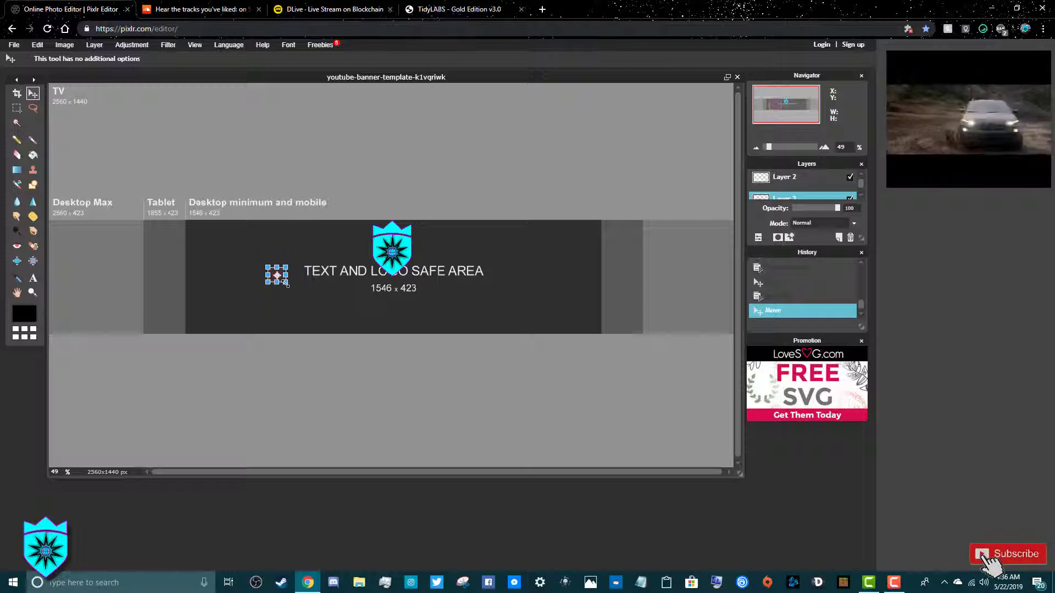
left_click(317, 280)
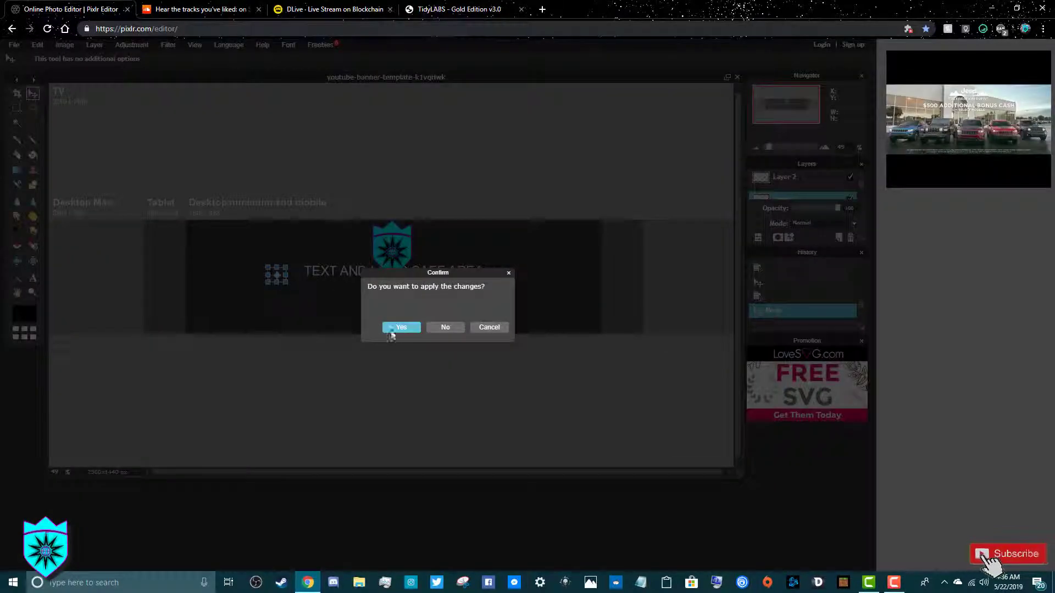
left_click(400, 328)
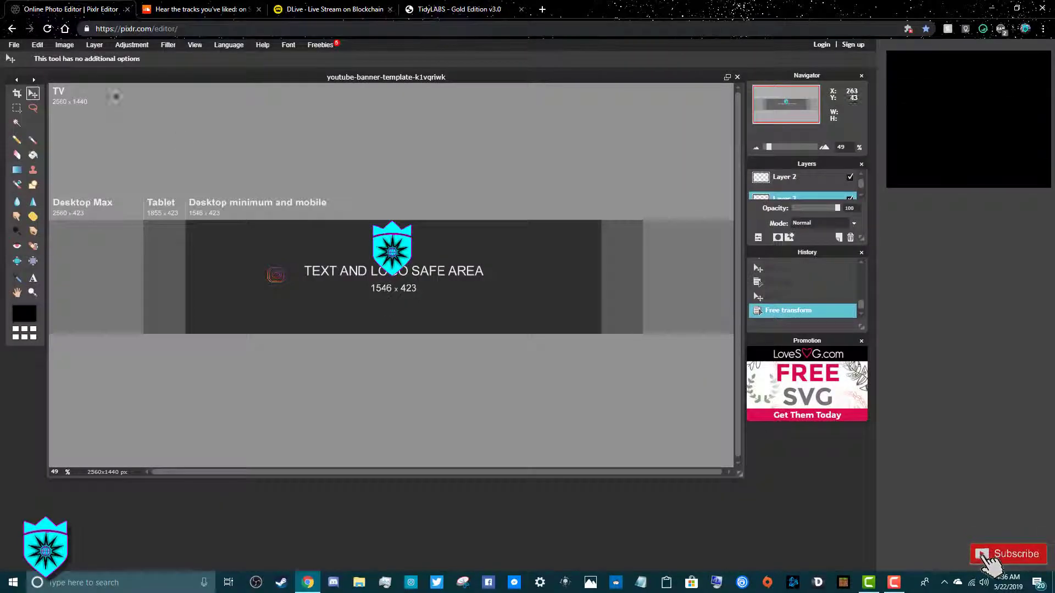
left_click_drag(290, 289, 201, 327)
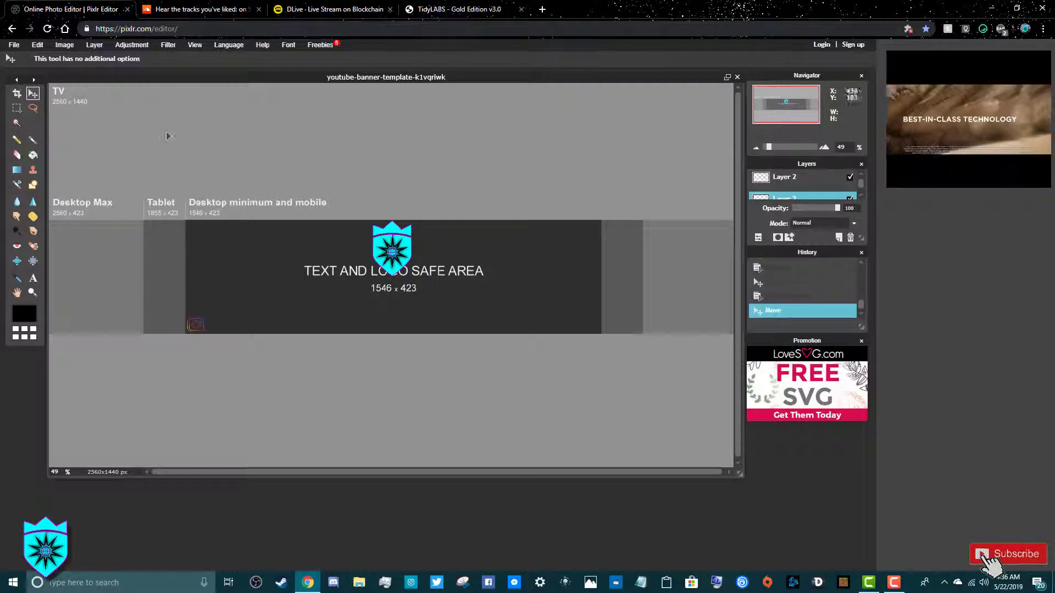
Add the Twitter bird image as a new layer
left_click(94, 45)
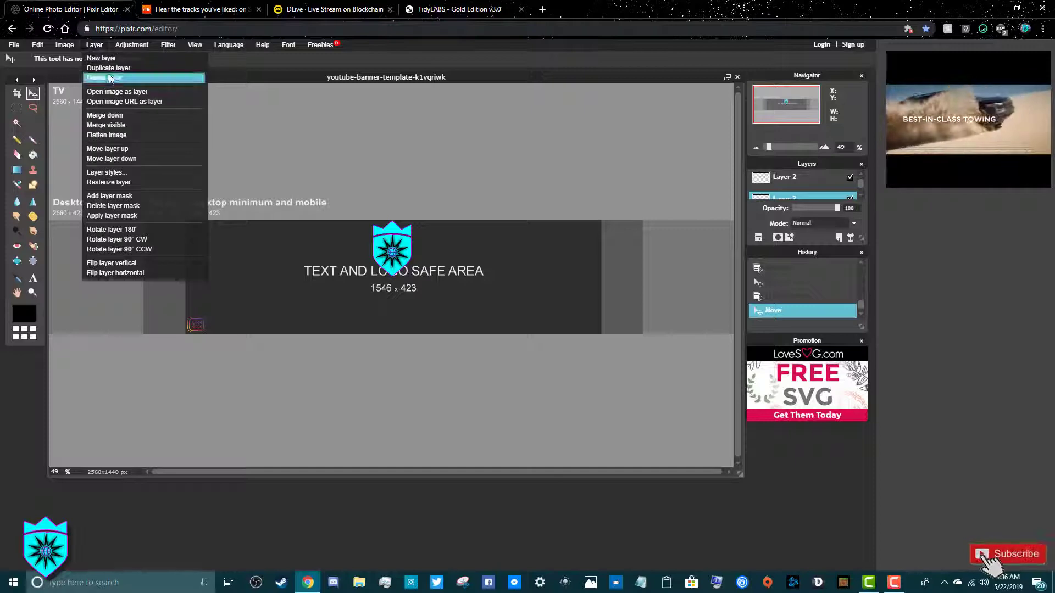
left_click(144, 93)
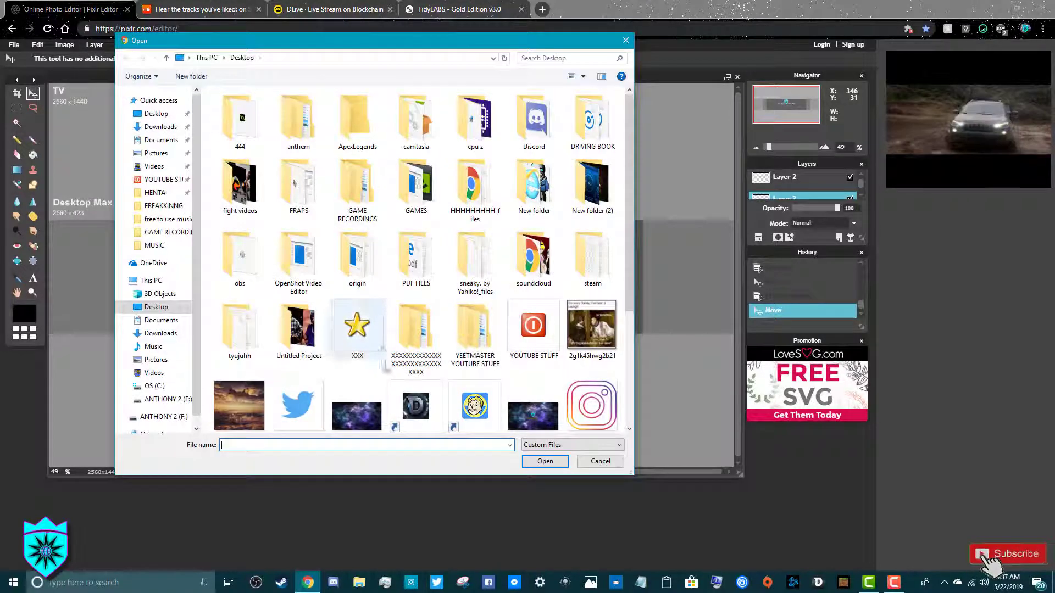
double_click(308, 405)
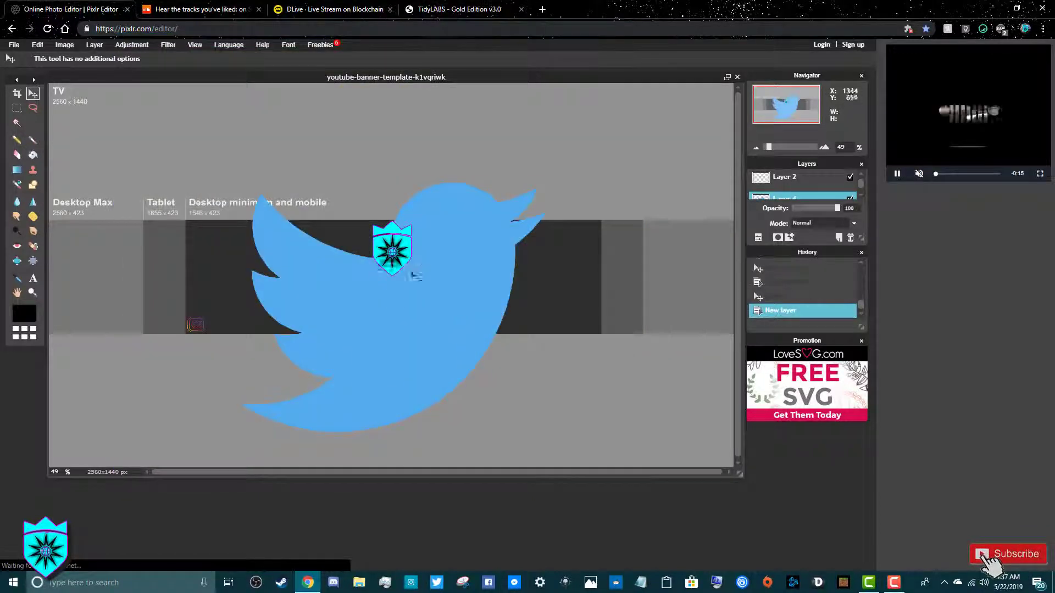
Shrink the Twitter bird to icon size and move it to the safe area's lower-right end
left_click(43, 46)
mouse_move(64, 46)
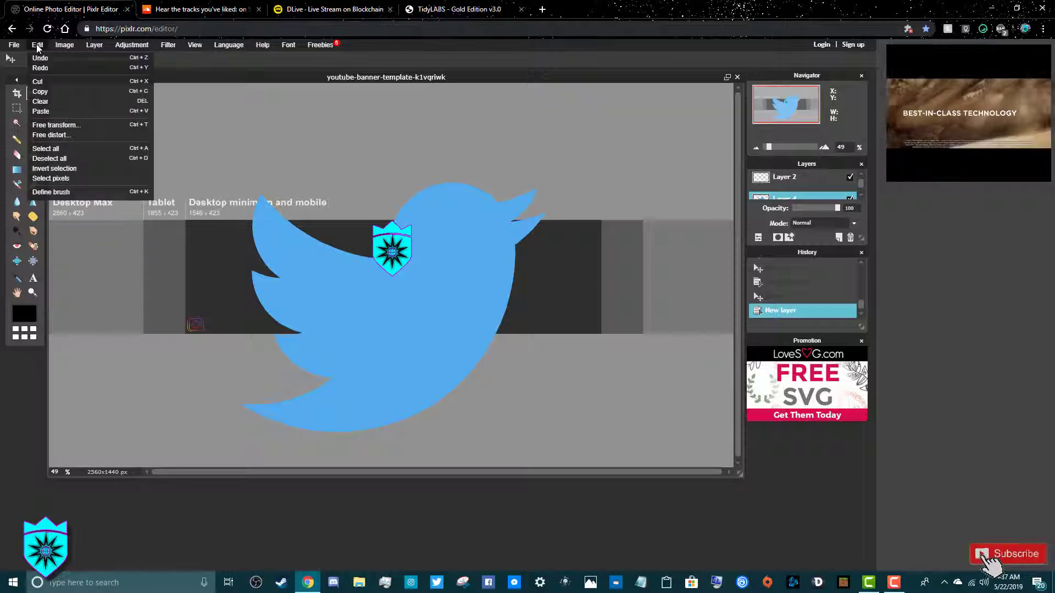
left_click(70, 130)
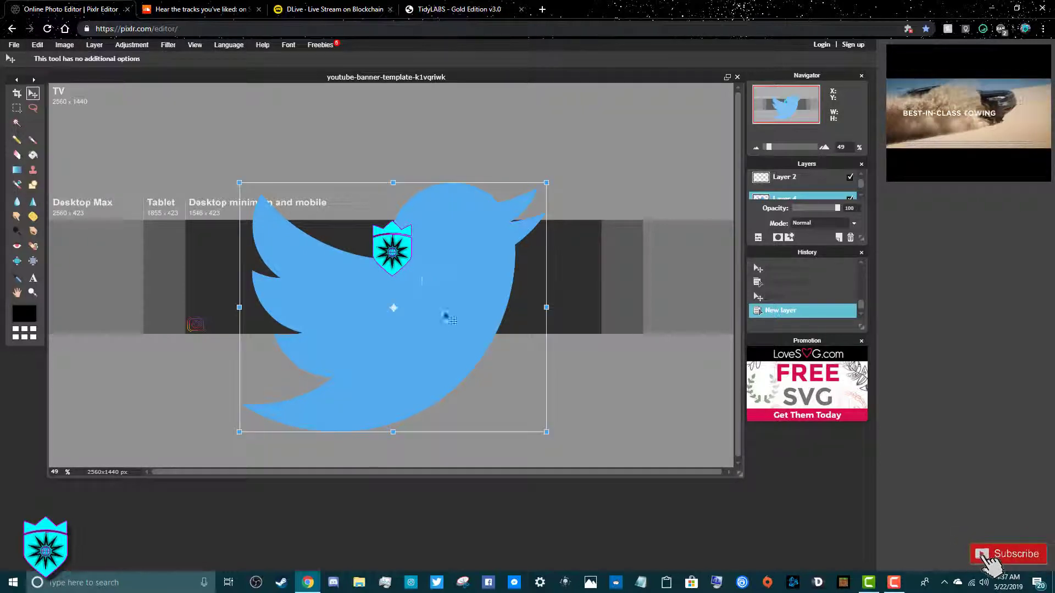
left_click_drag(547, 431, 400, 316)
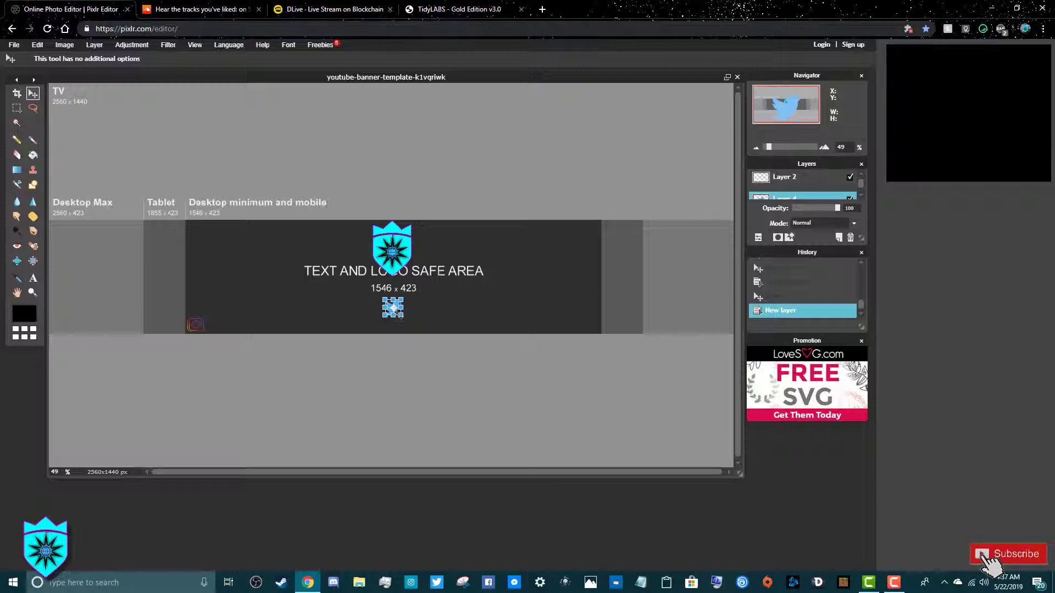
left_click(445, 308)
left_click(416, 329)
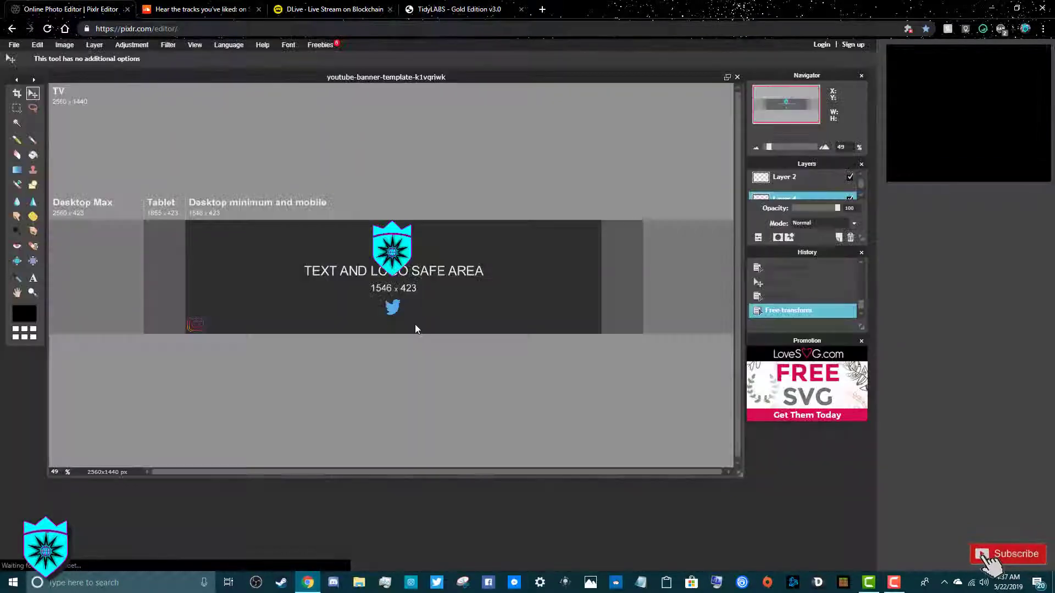
left_click_drag(397, 312, 596, 329)
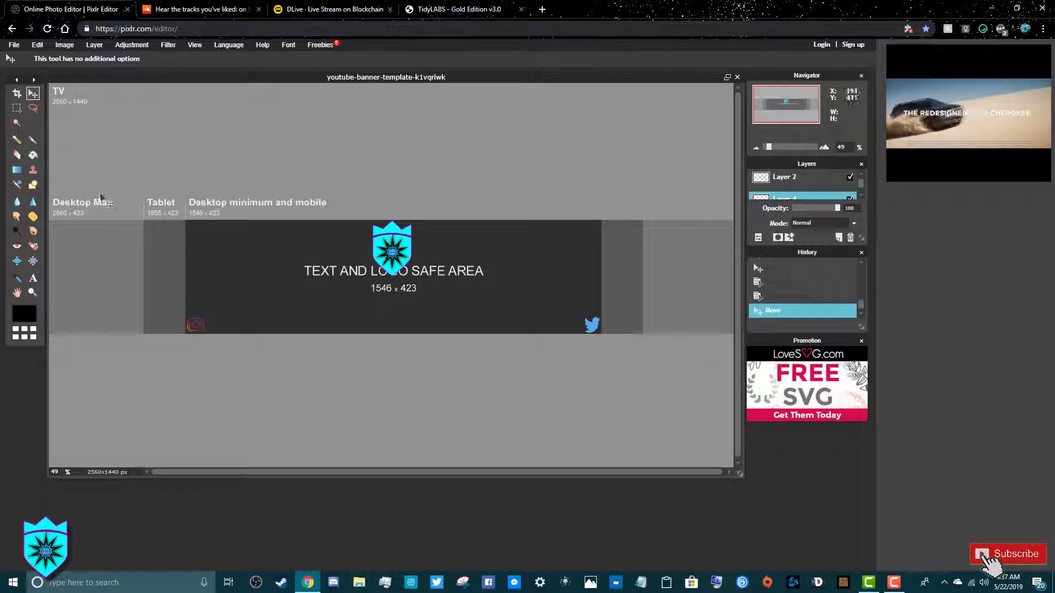
Place a new text layer beside the Instagram icon with Bold style
left_click(34, 279)
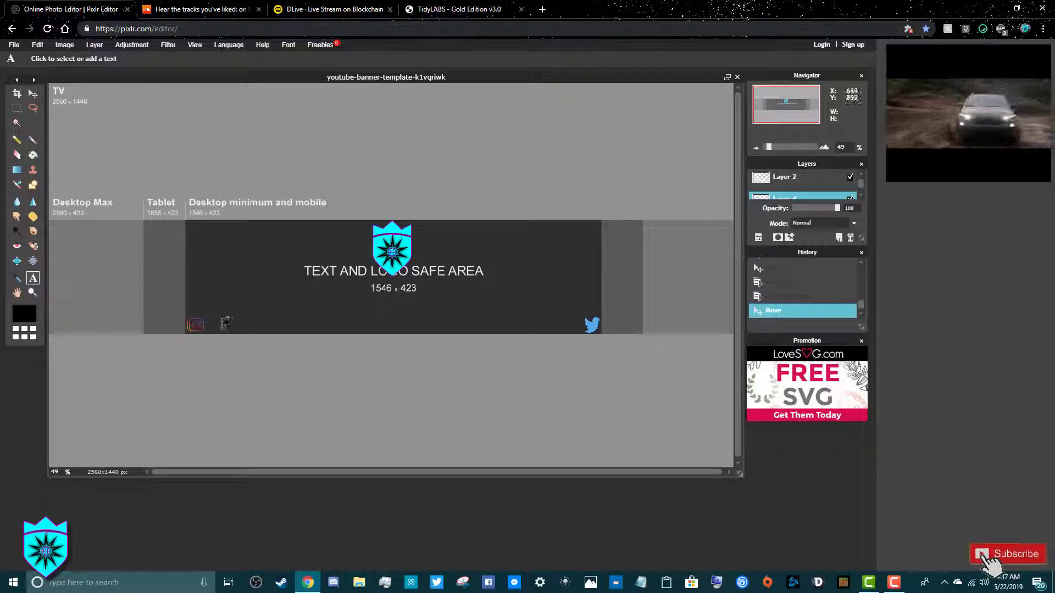
left_click(215, 324)
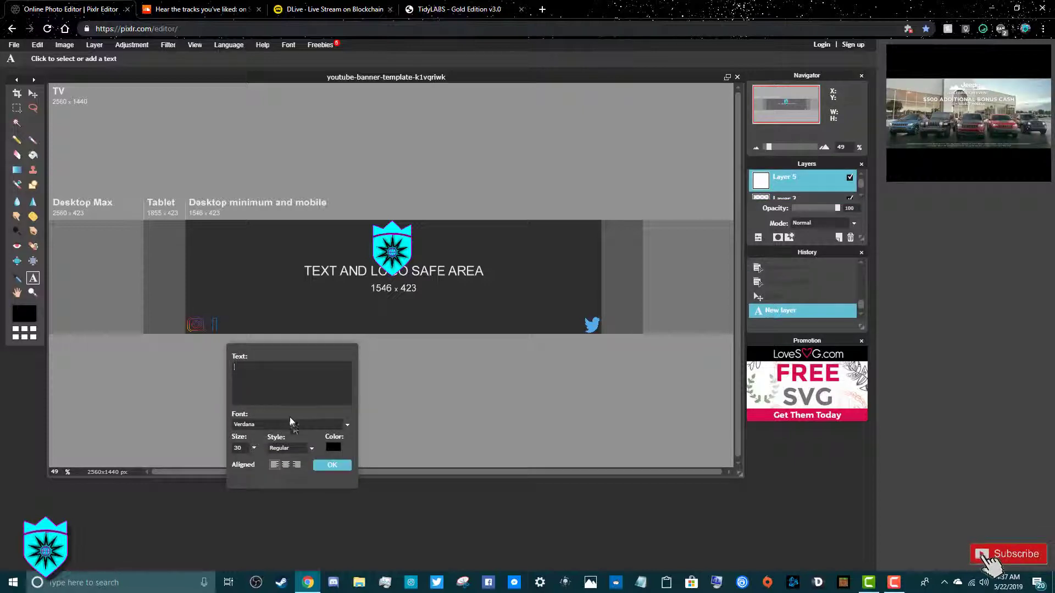
left_click(309, 448)
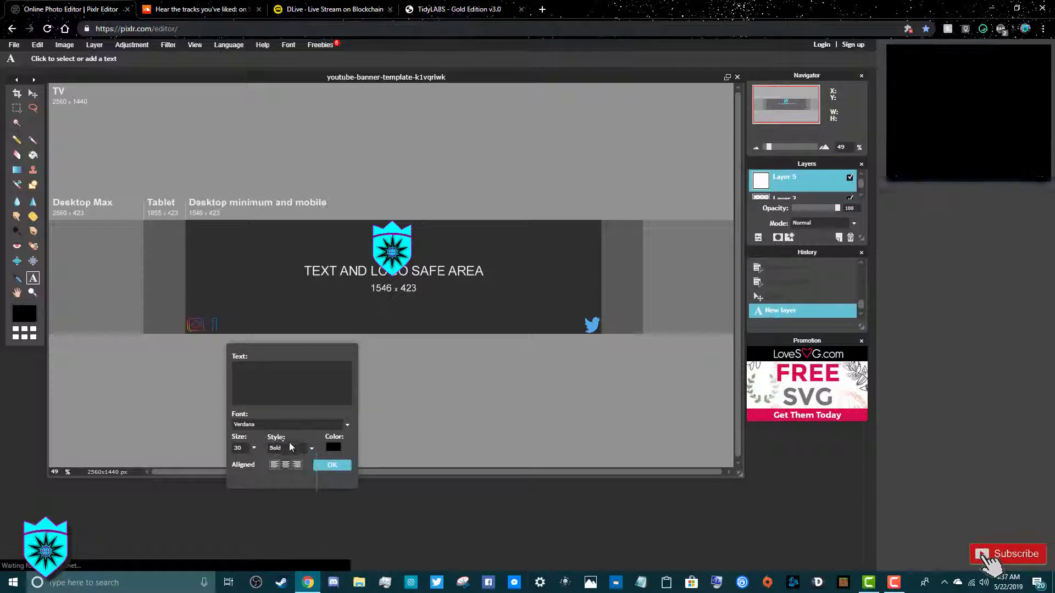
Choose the Oswald font and set the text size to 30
left_click(345, 427)
scroll(307, 446, "down", 3)
scroll(308, 449, "down", 3)
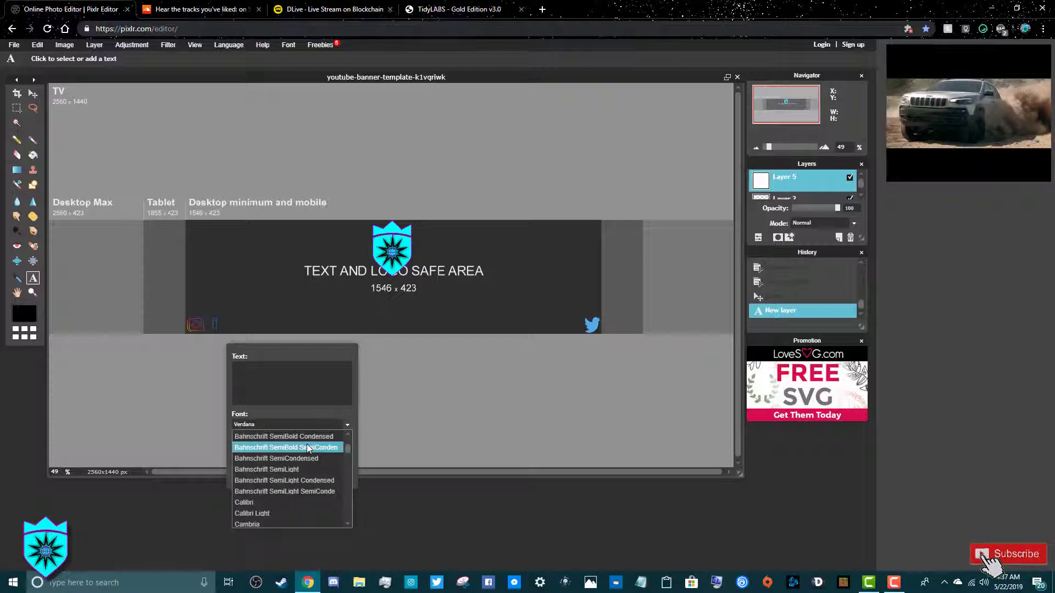
scroll(308, 448, "down", 3)
scroll(306, 444, "down", 3)
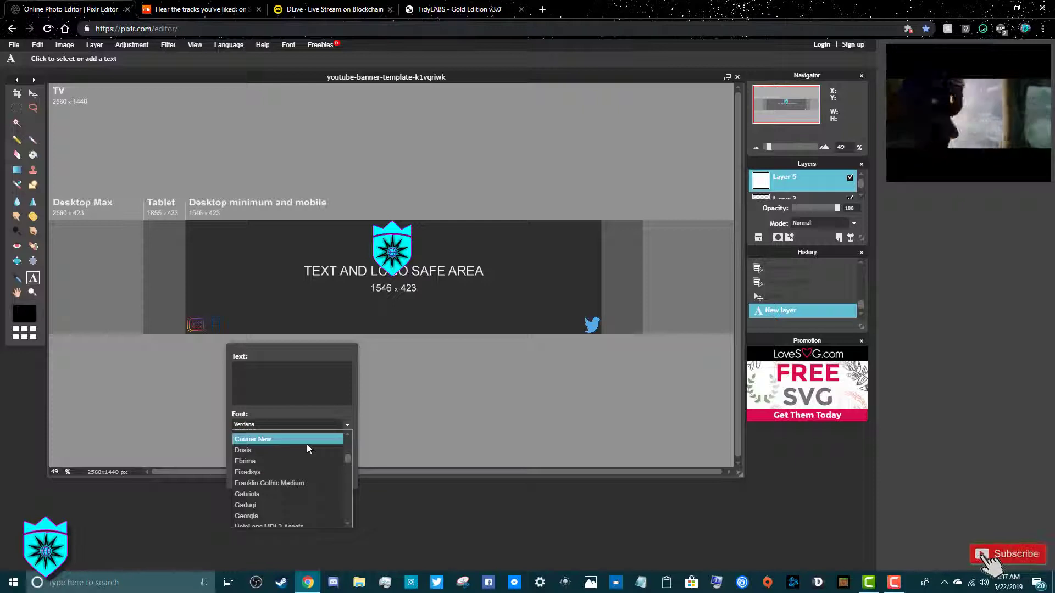
scroll(306, 444, "down", 2)
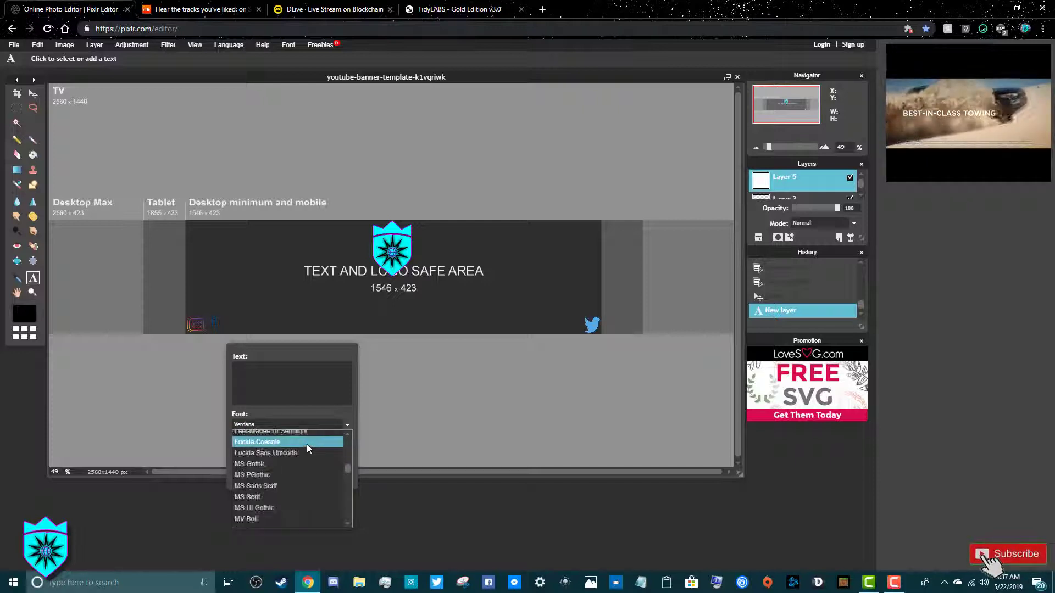
scroll(307, 443, "down", 2)
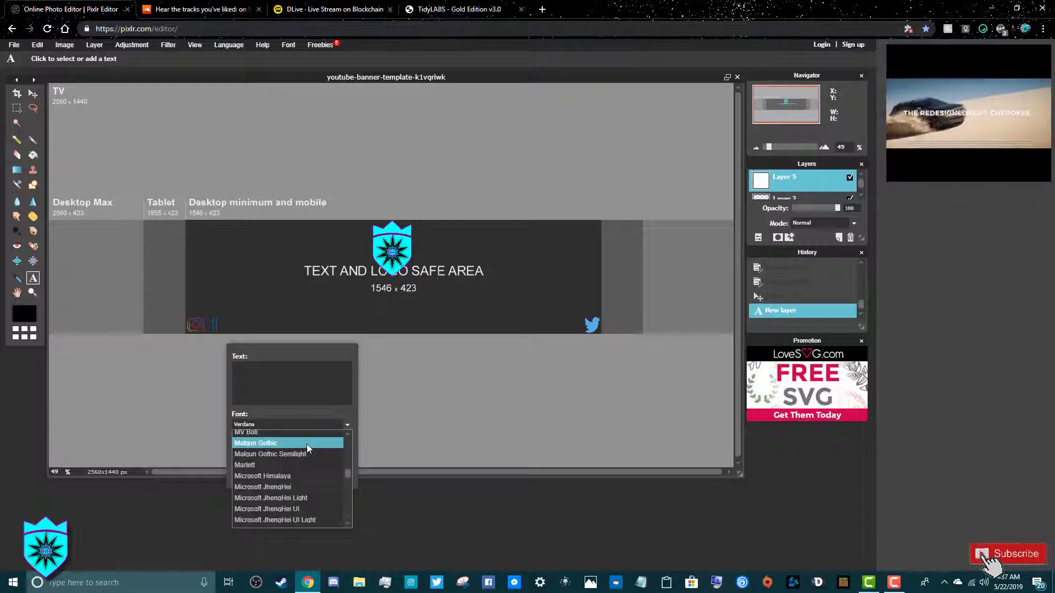
scroll(306, 444, "down", 5)
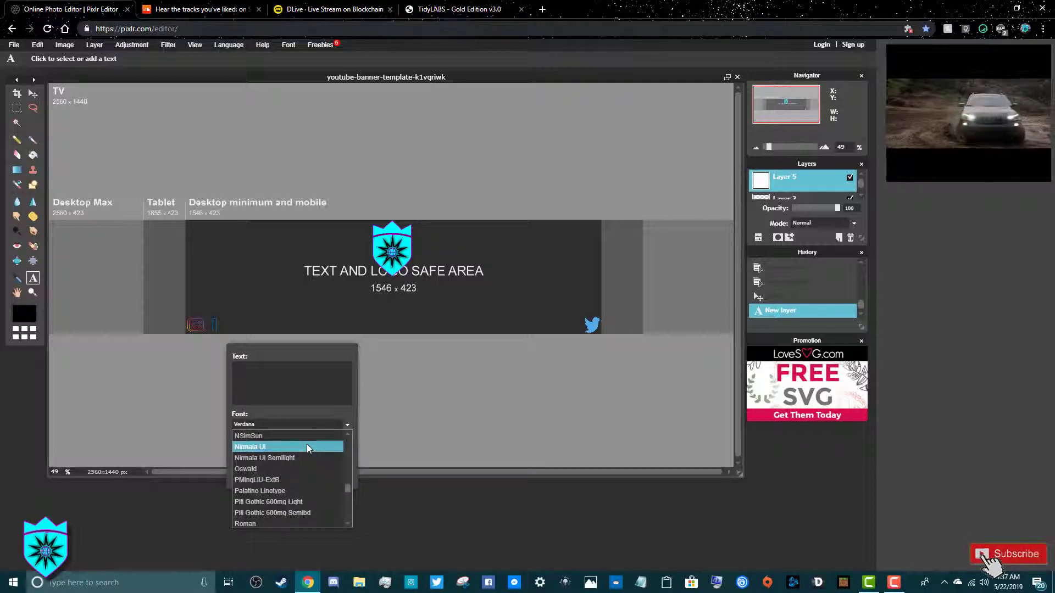
left_click(270, 467)
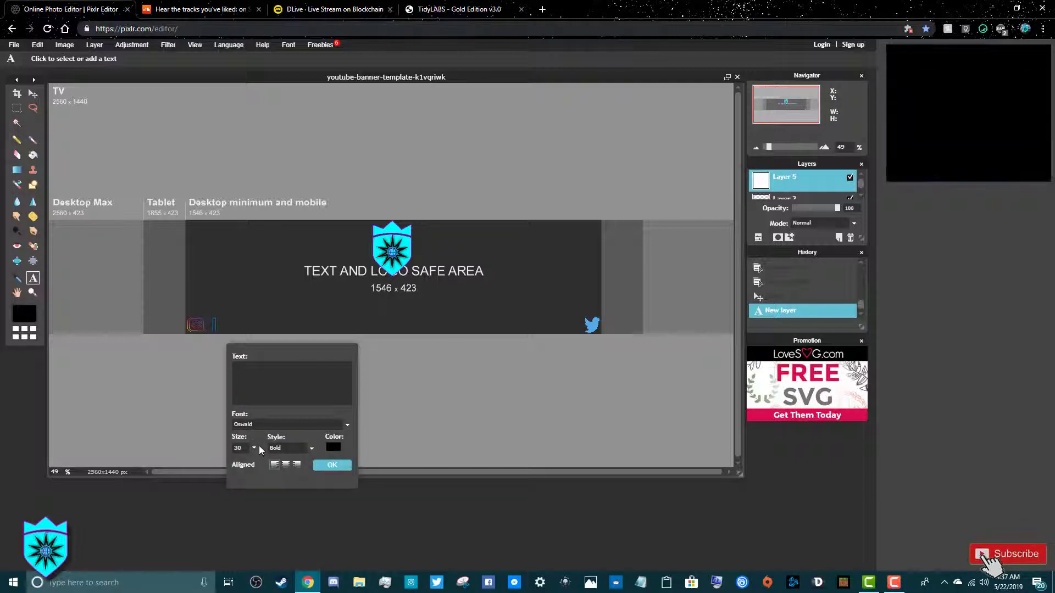
left_click(253, 448)
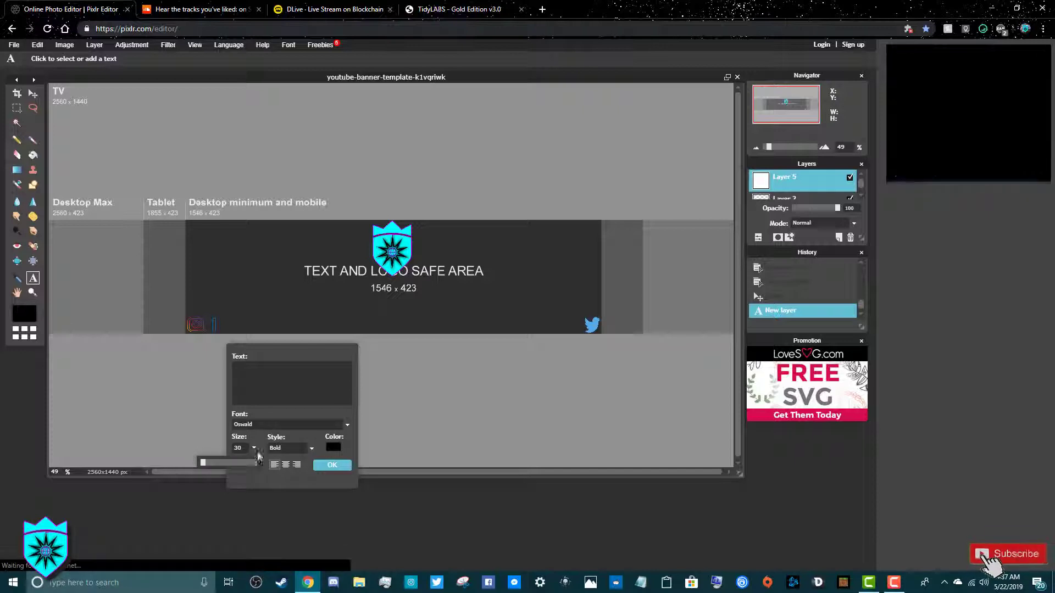
Set the text colour to dark gold 905d00 from the web palette
left_click(334, 447)
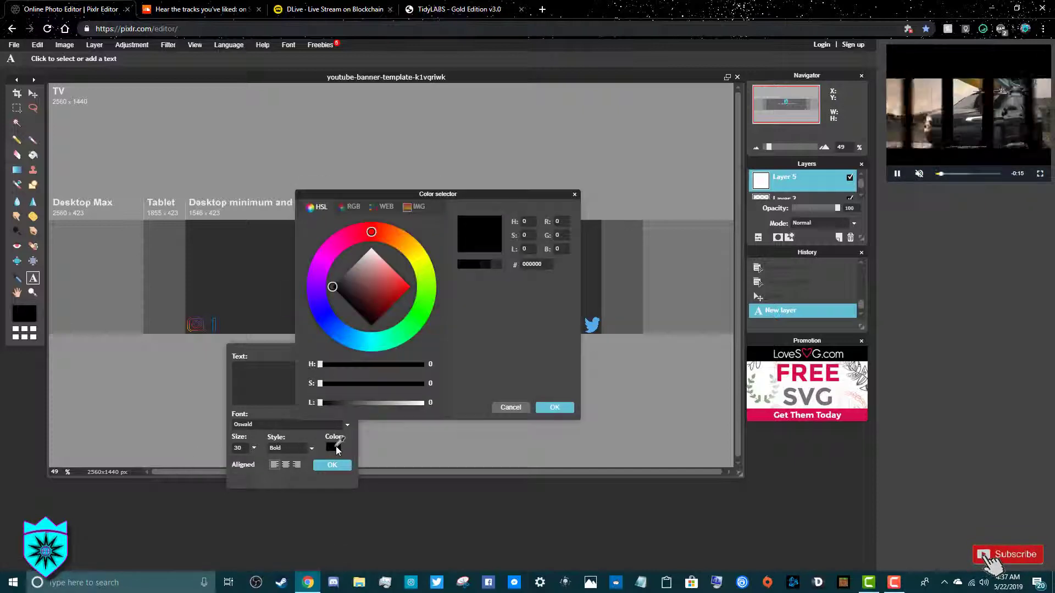
left_click(373, 211)
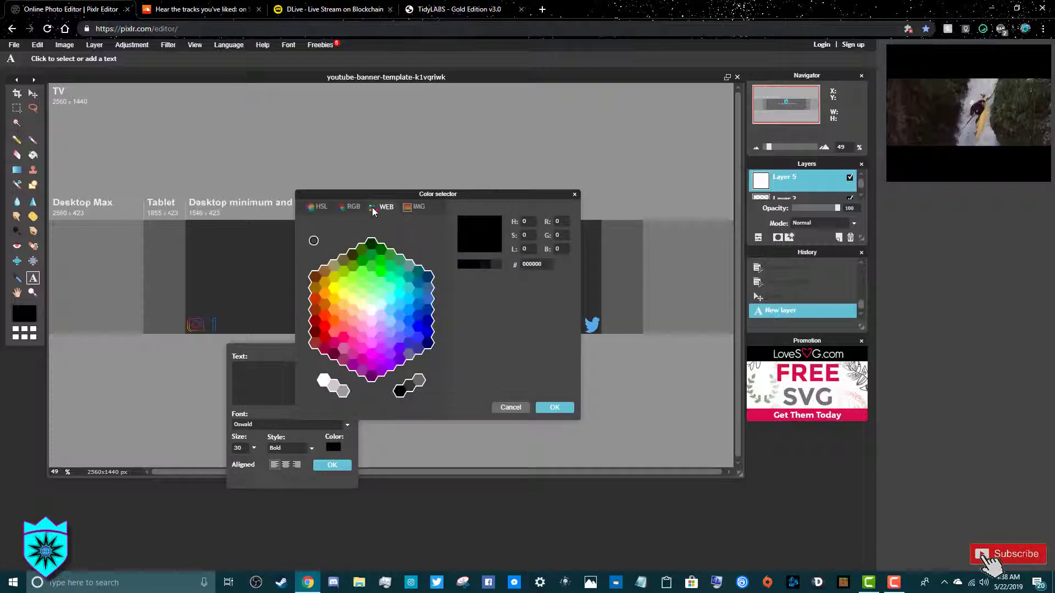
left_click(326, 284)
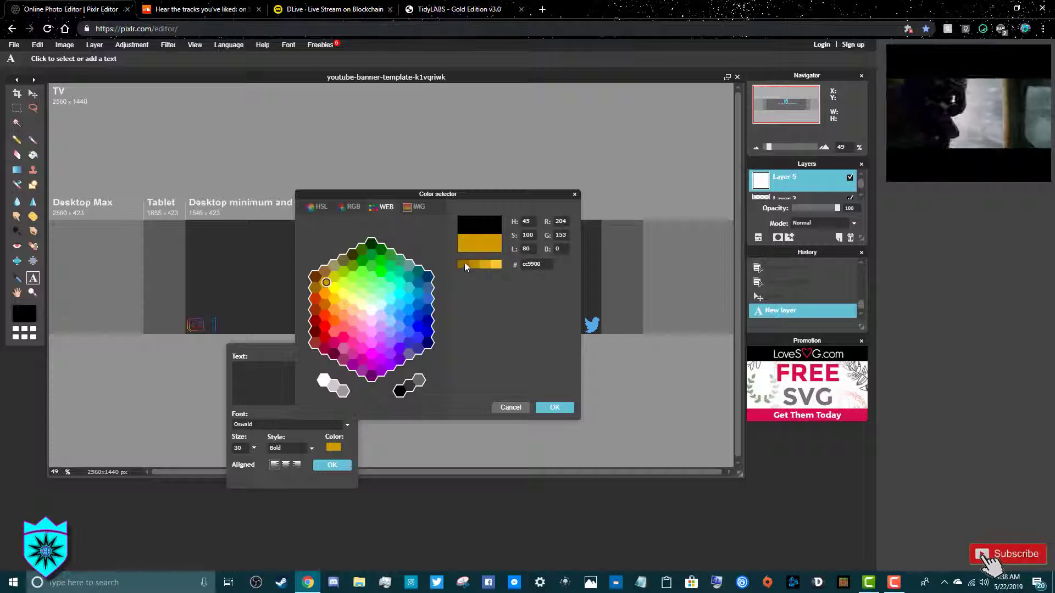
left_click(464, 264)
left_click(475, 263)
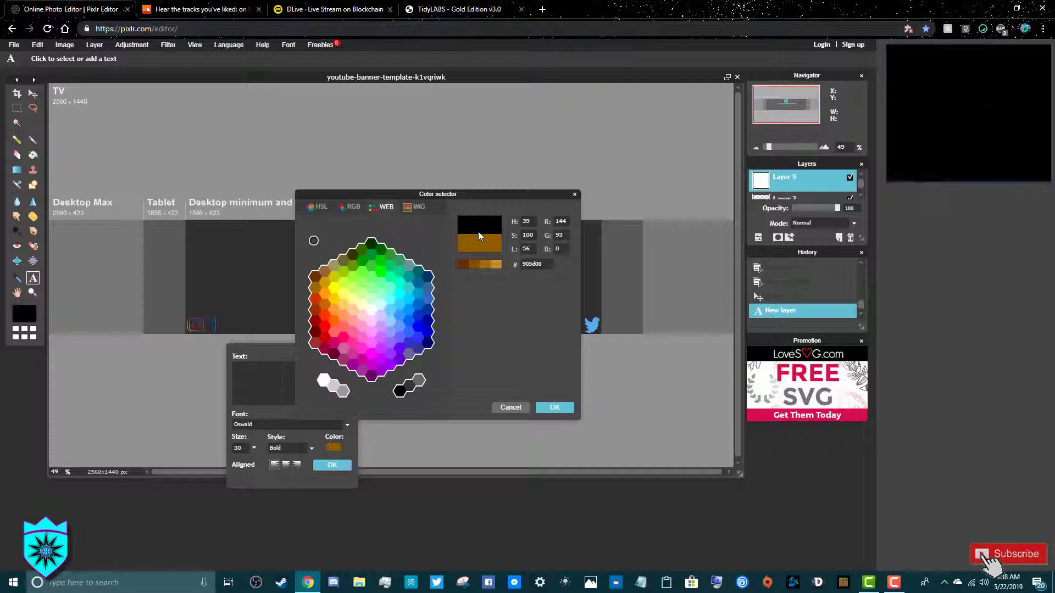
left_click(555, 407)
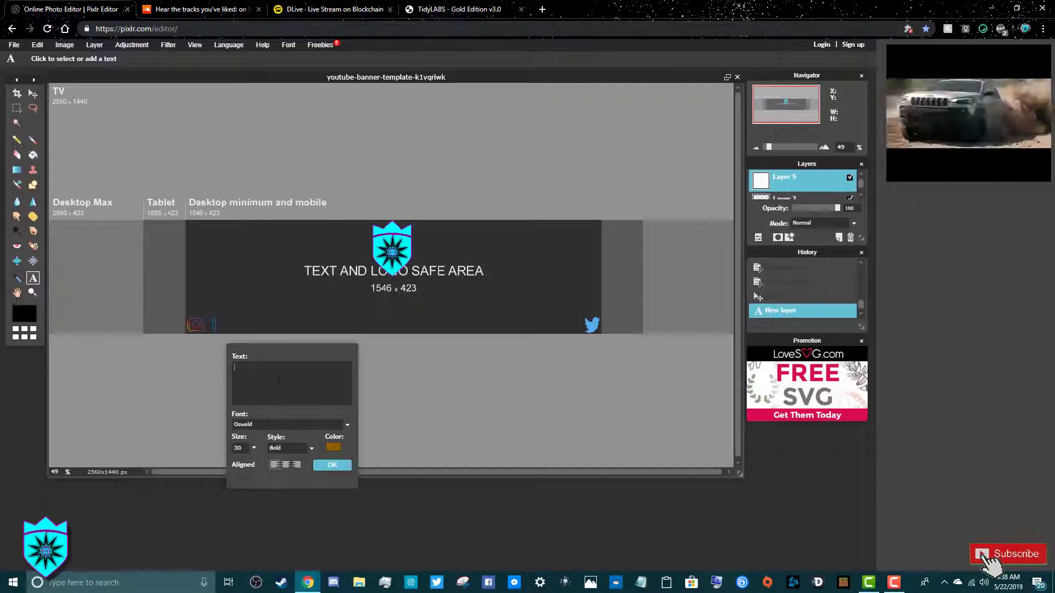
Type the title 'COSMICKING' and place it as a gold text layer
type("d")
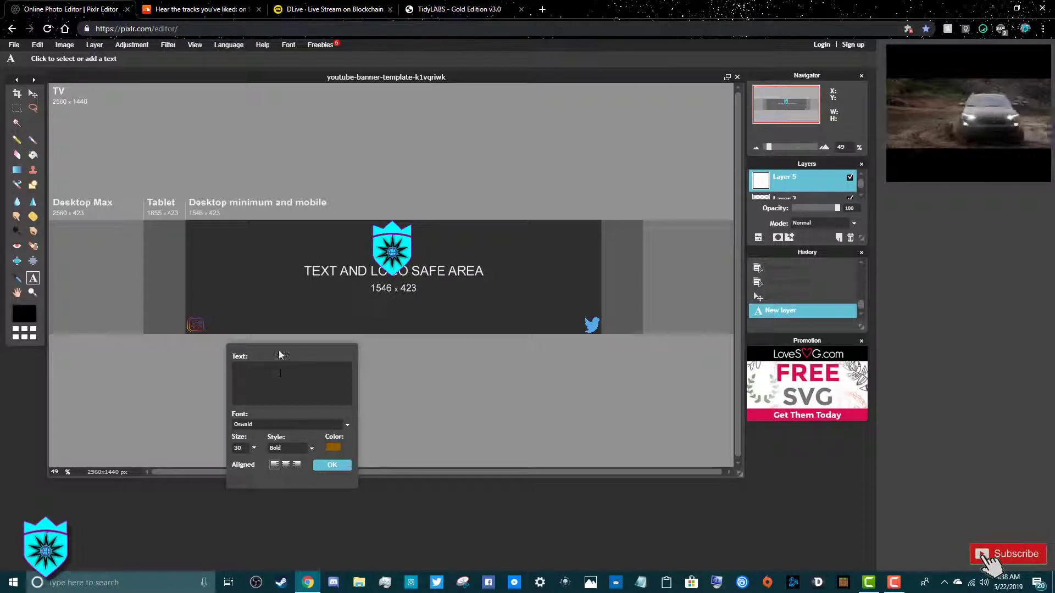
type("c")
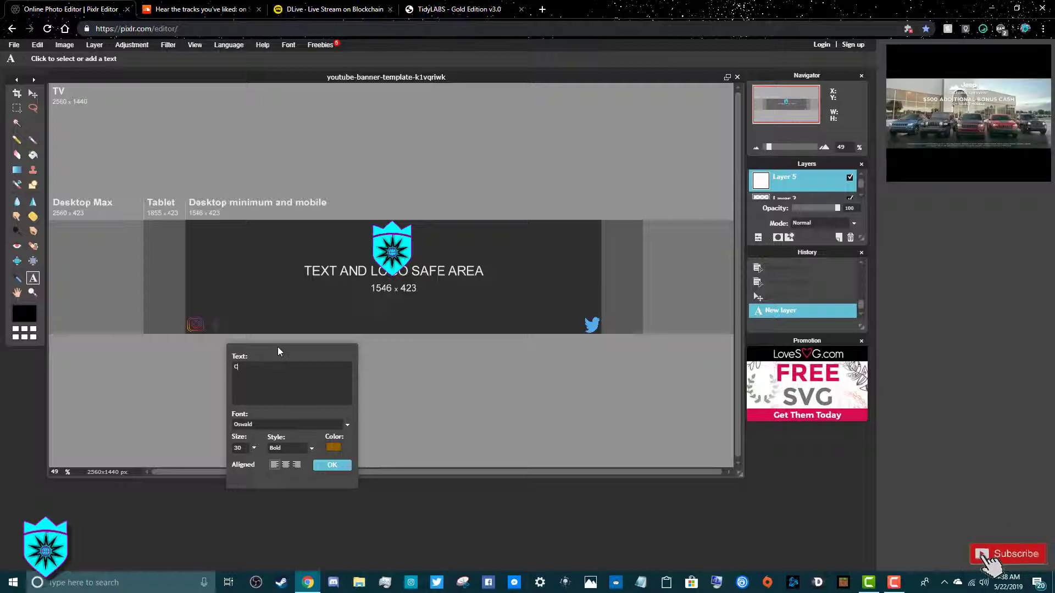
type("o")
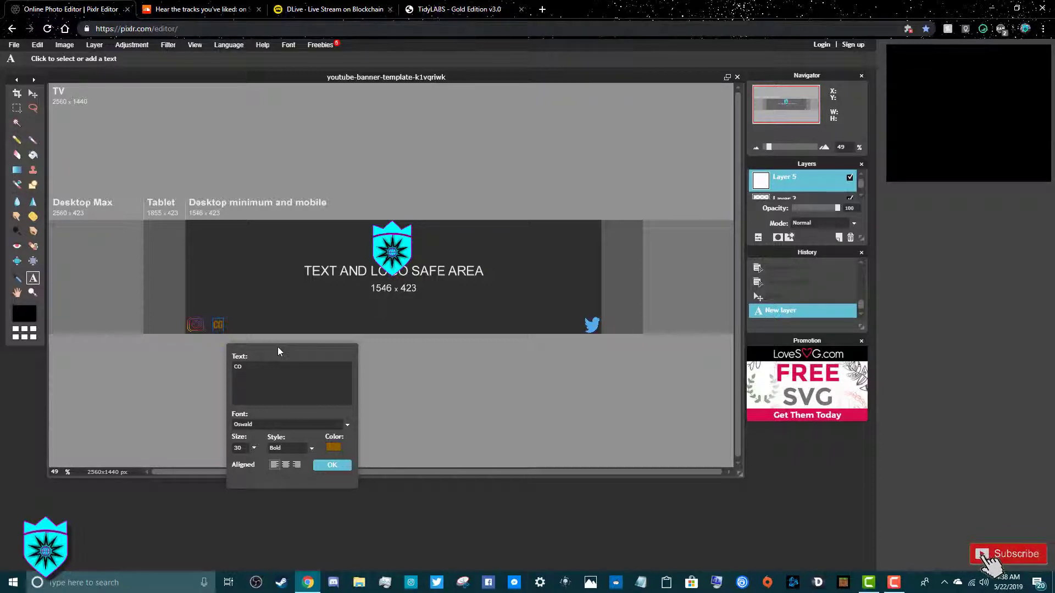
type("m")
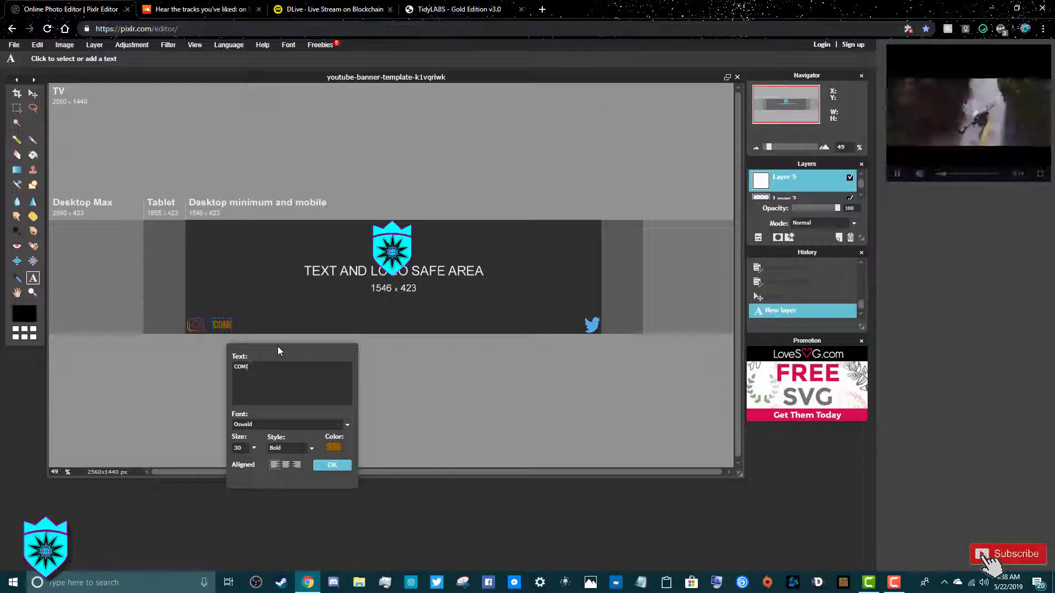
key("BackSpace")
key("BackSpace")
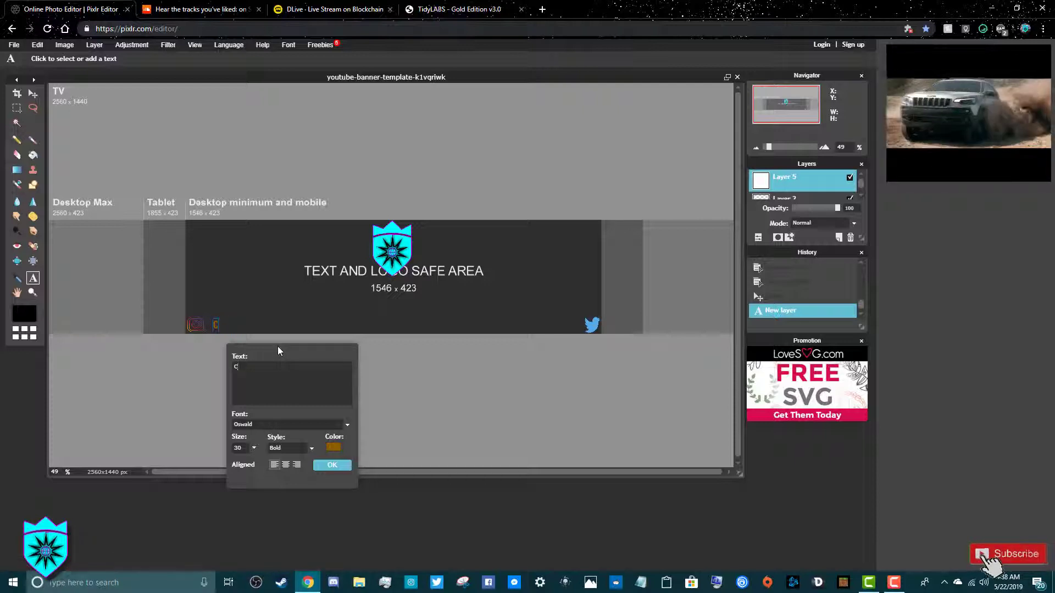
type("osm")
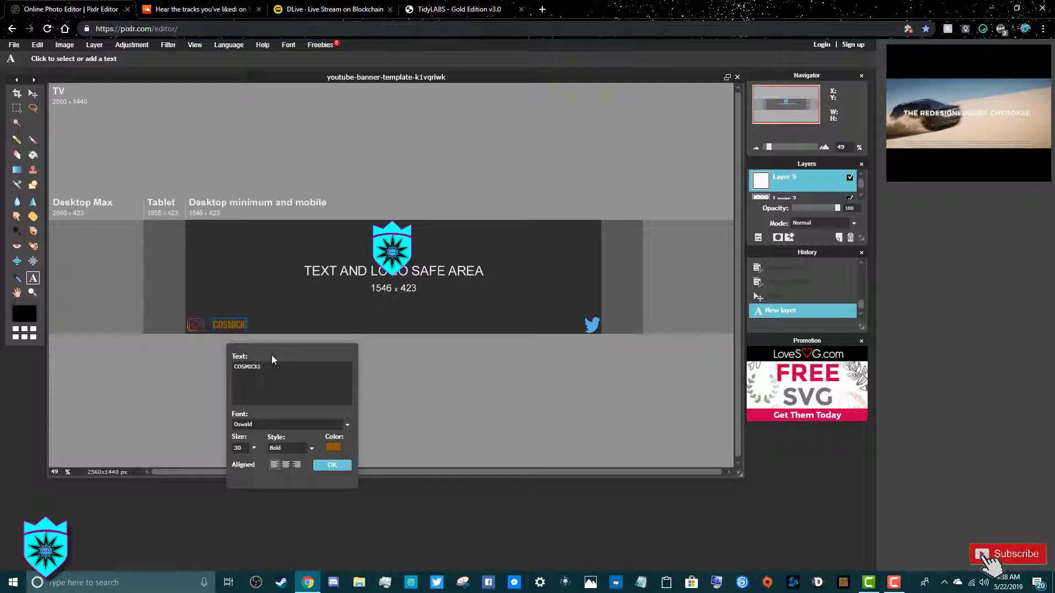
type("ICKIN")
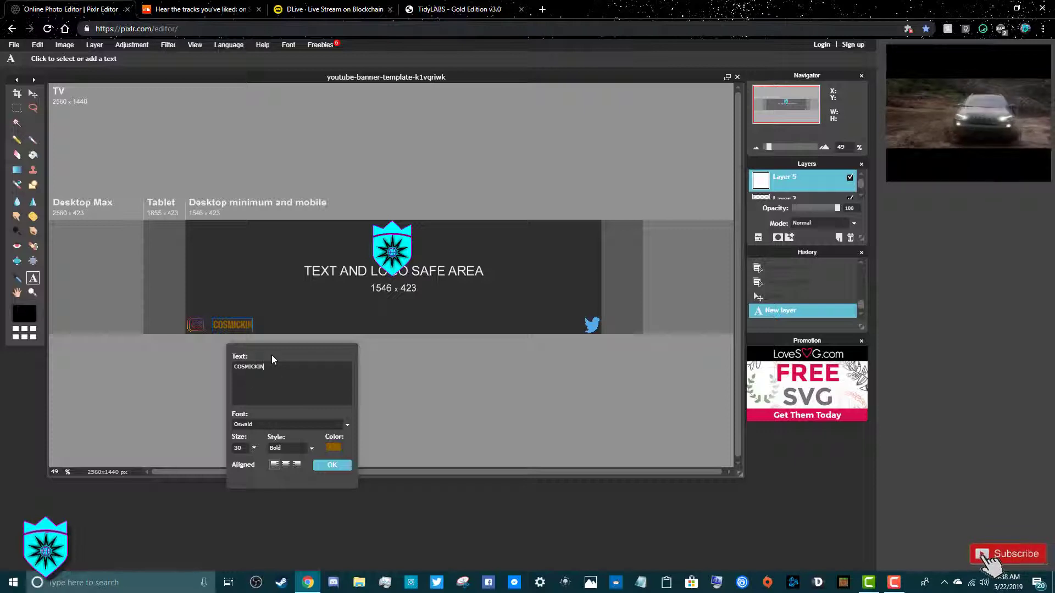
type("G")
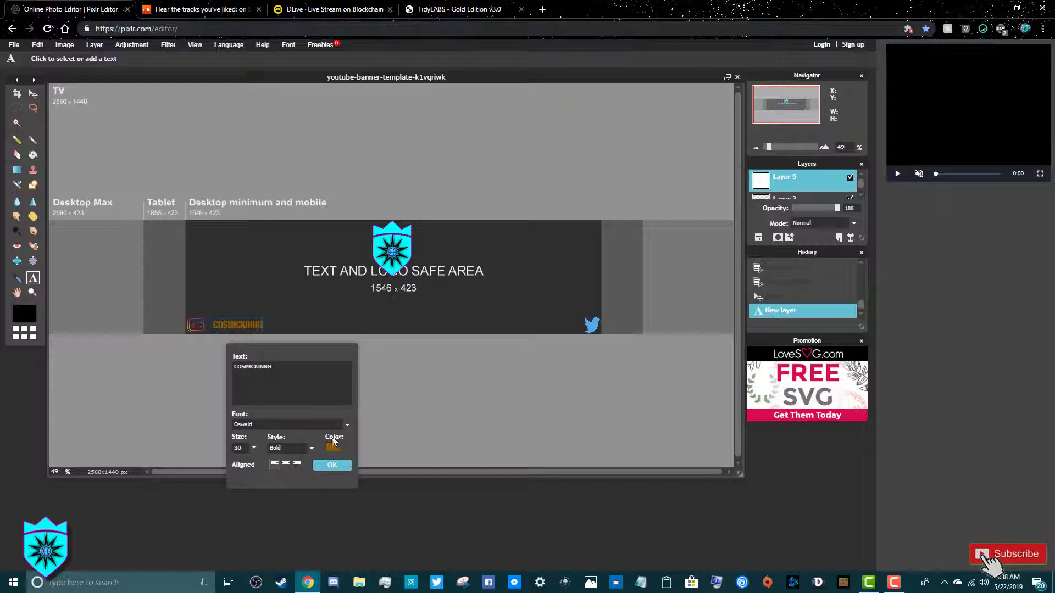
left_click(333, 465)
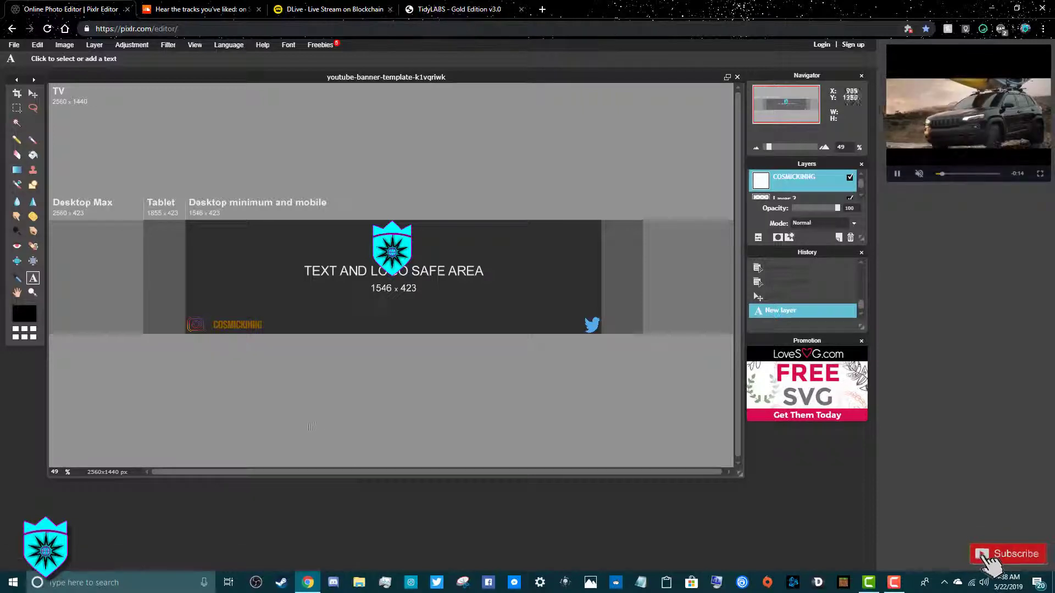
Nudge the COSMICKING title slightly left and down, closer to the Instagram icon
key("v")
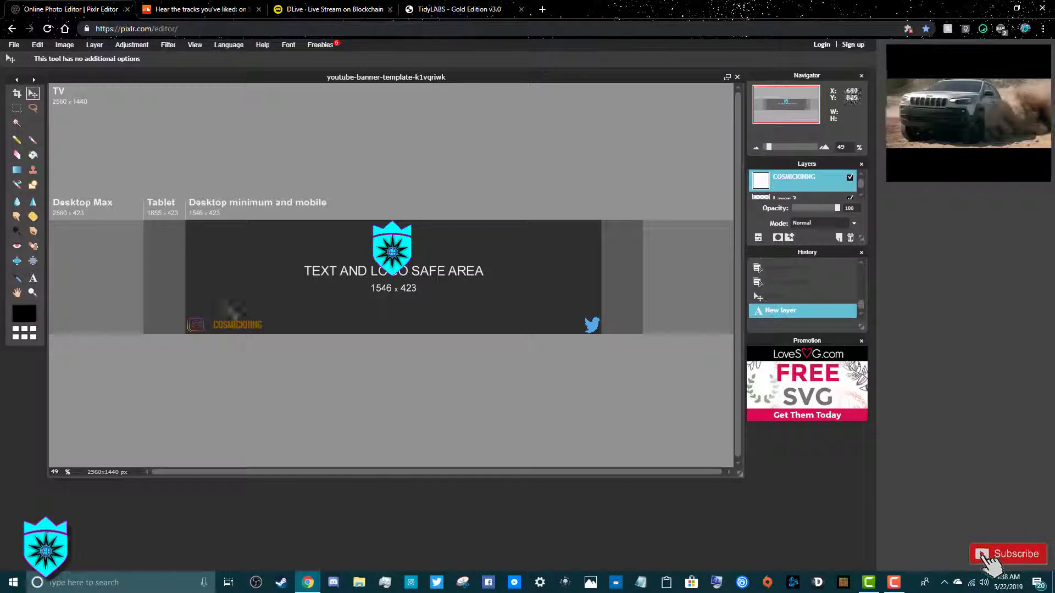
left_click_drag(233, 323, 230, 324)
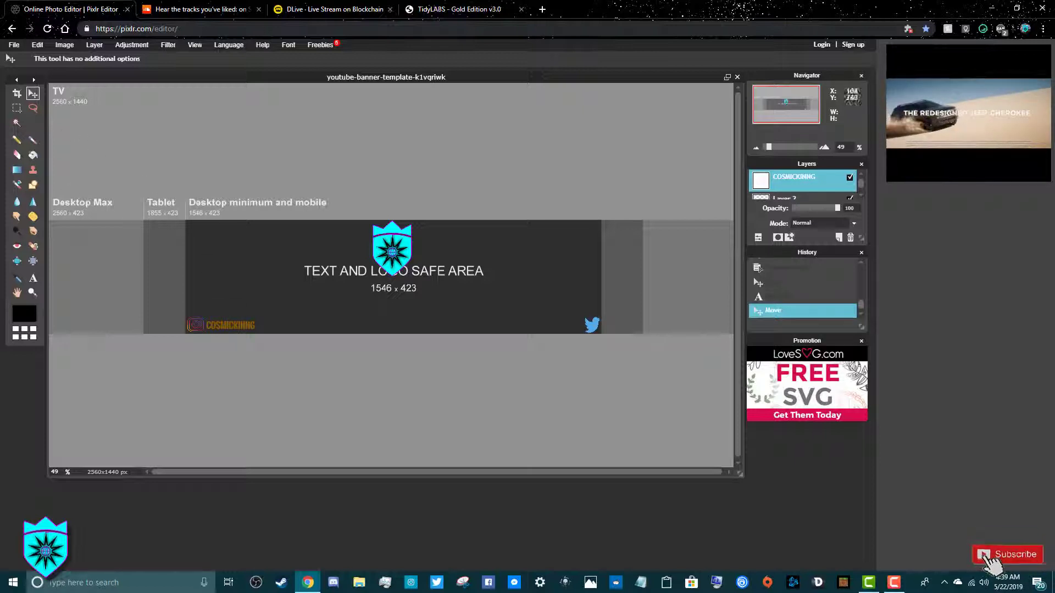
left_click(38, 279)
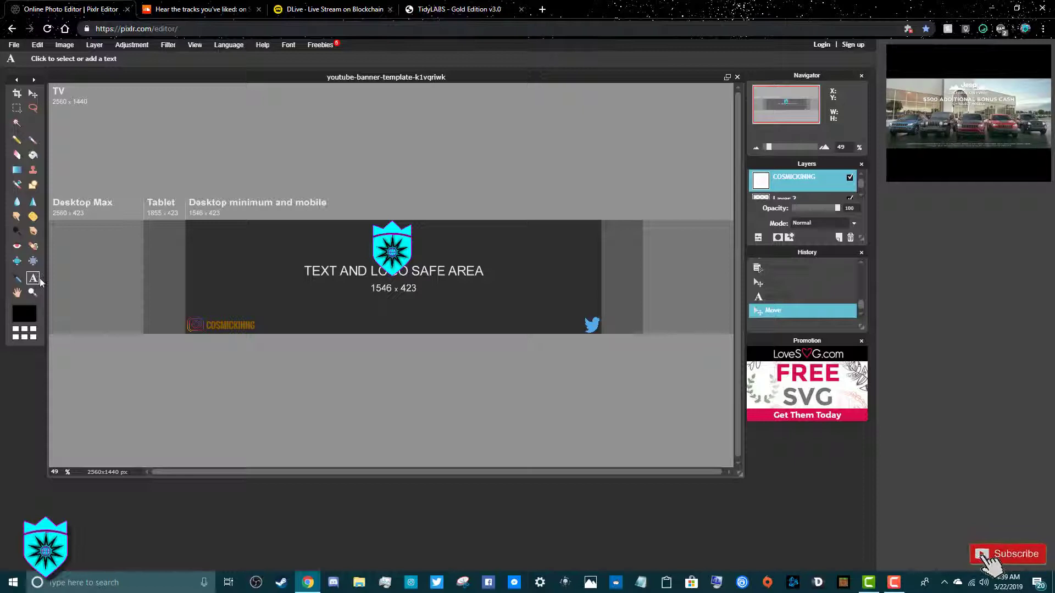
Add the social handle as bold text in dark gold 905d00 near the Twitter icon
left_click(524, 321)
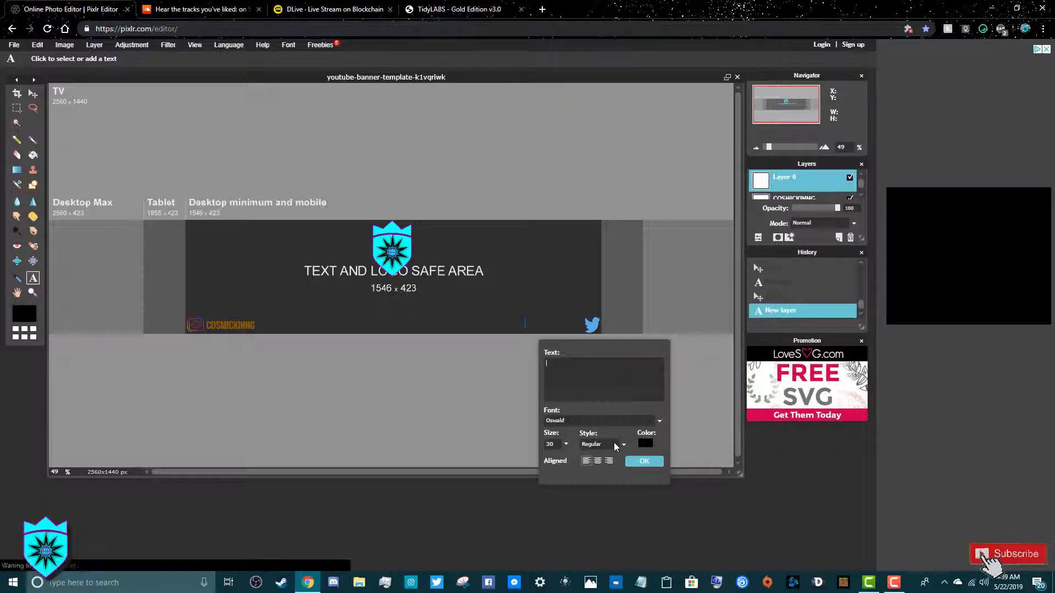
left_click(623, 445)
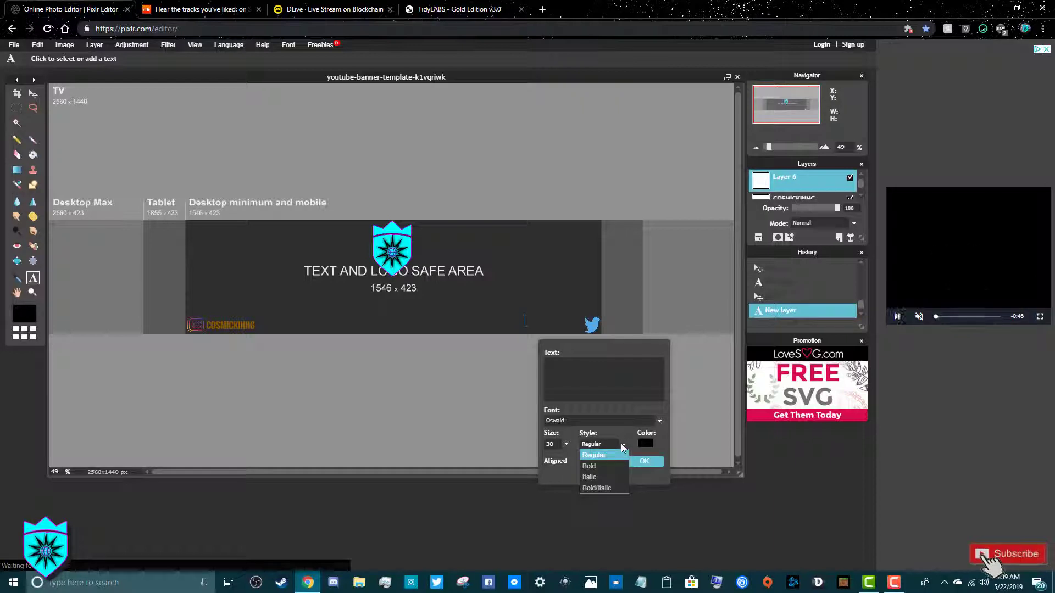
left_click(592, 465)
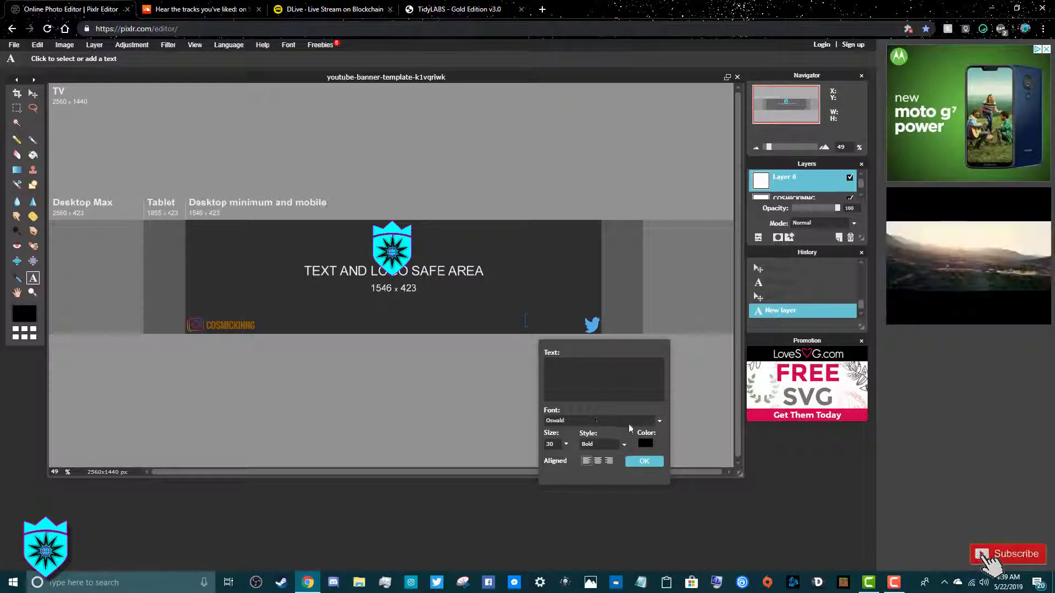
left_click(641, 443)
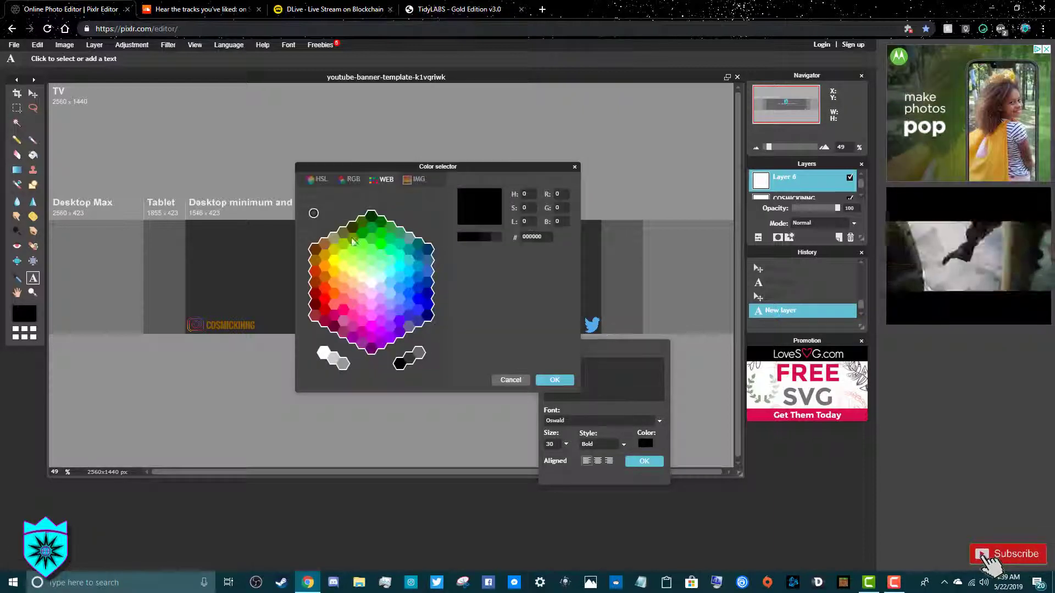
left_click(325, 252)
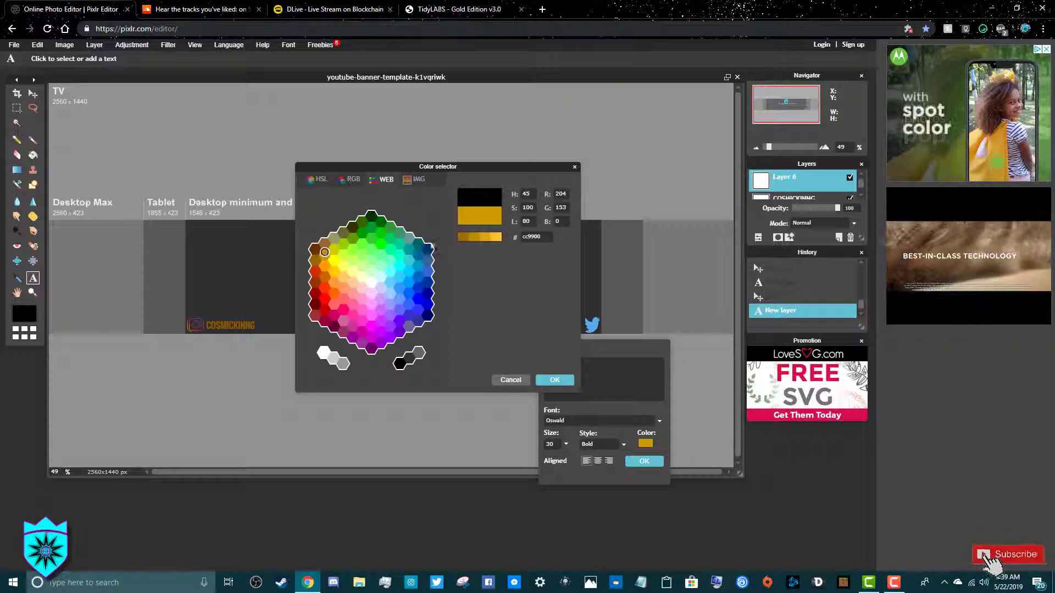
left_click(463, 235)
left_click(555, 381)
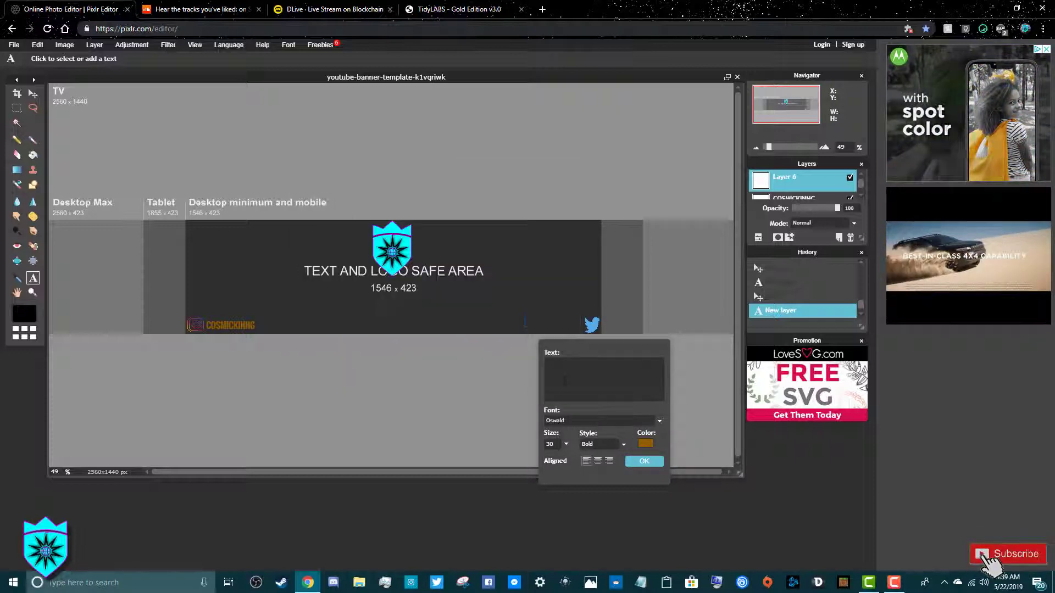
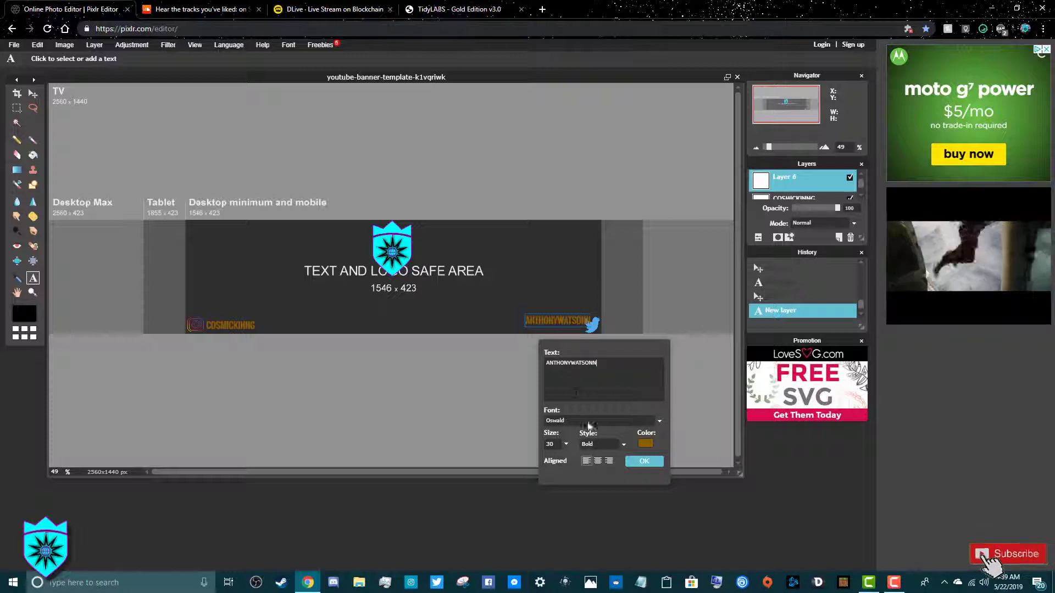
left_click(395, 245)
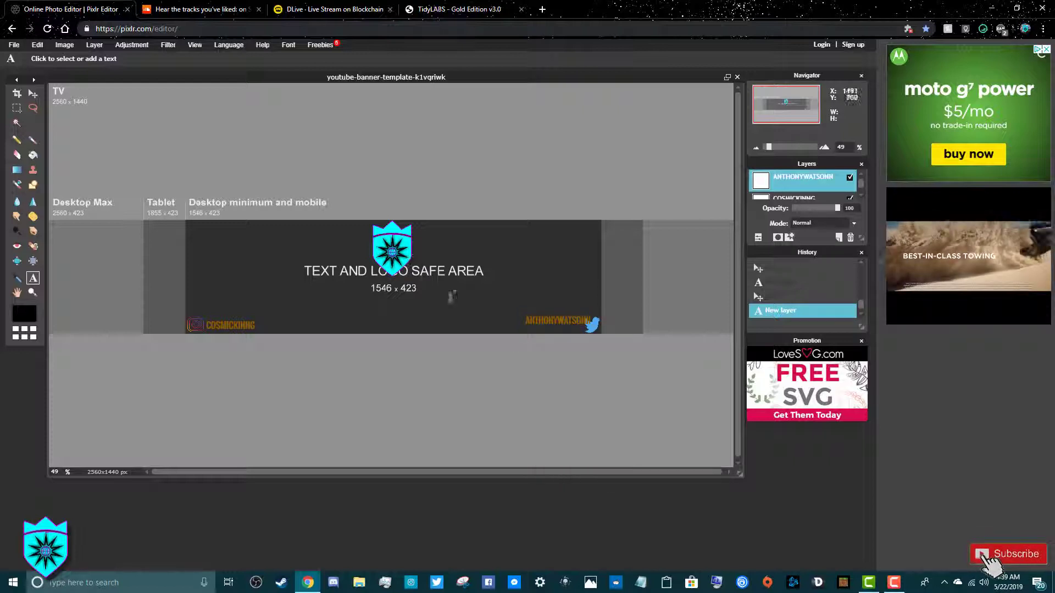
Shift the handle text slightly left so it sits beside the Twitter icon
left_click(33, 92)
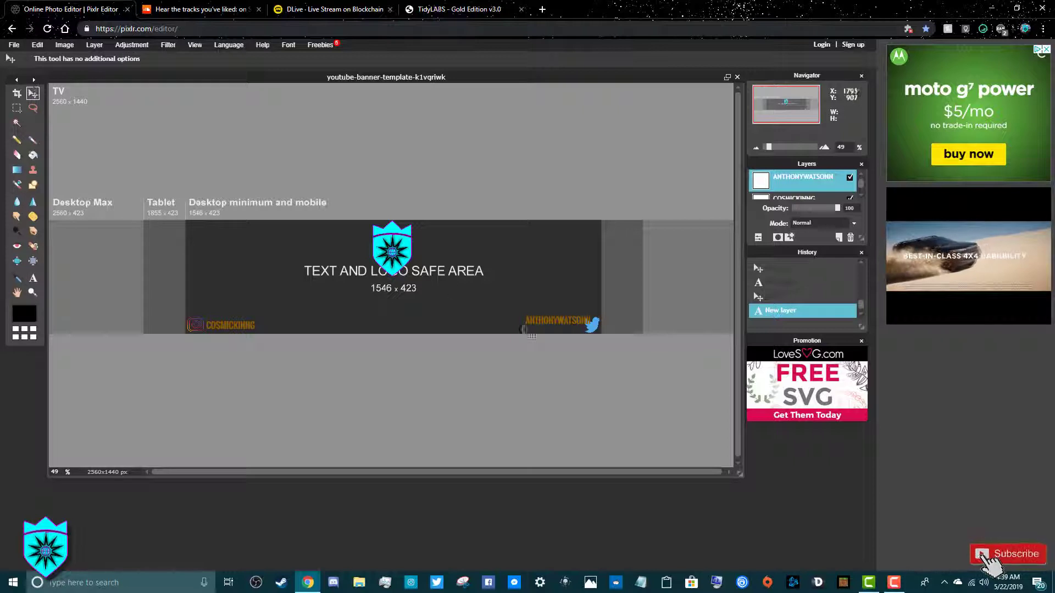
left_click_drag(554, 326, 547, 330)
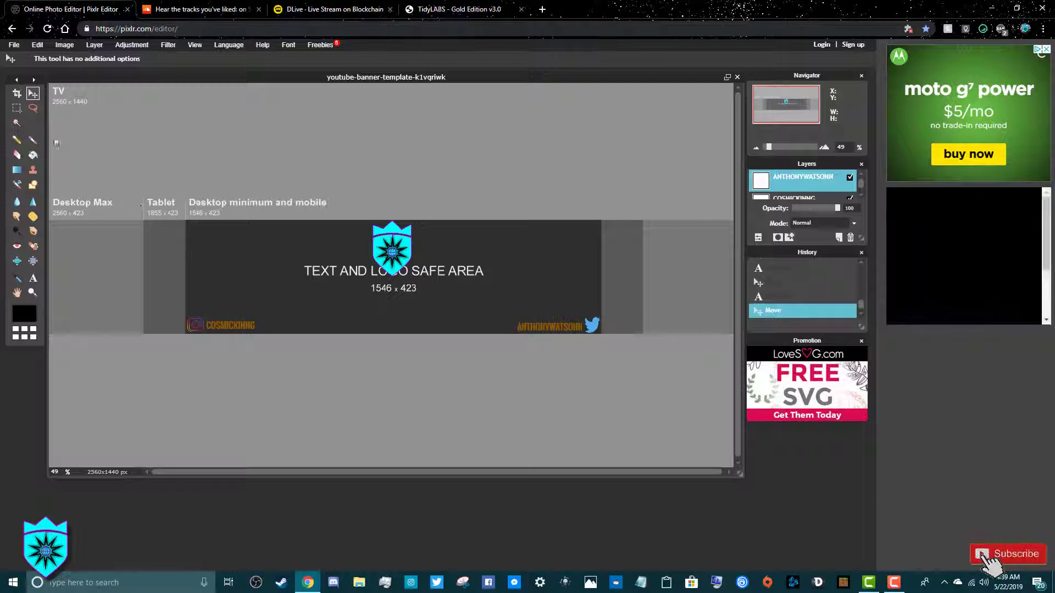
left_click(34, 279)
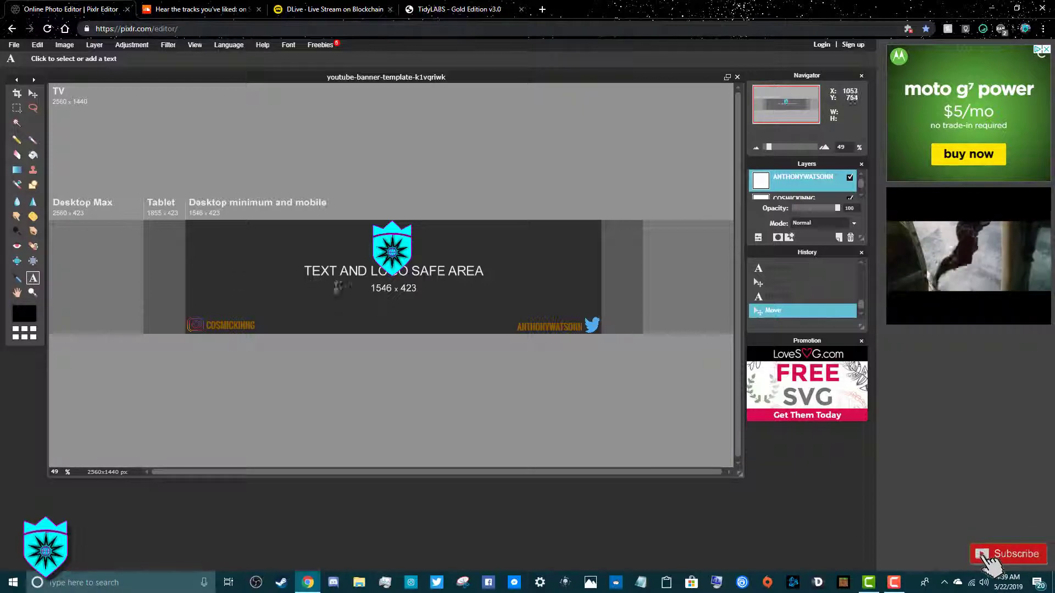
Start a new text layer below the banner centre with font size 100
left_click(367, 292)
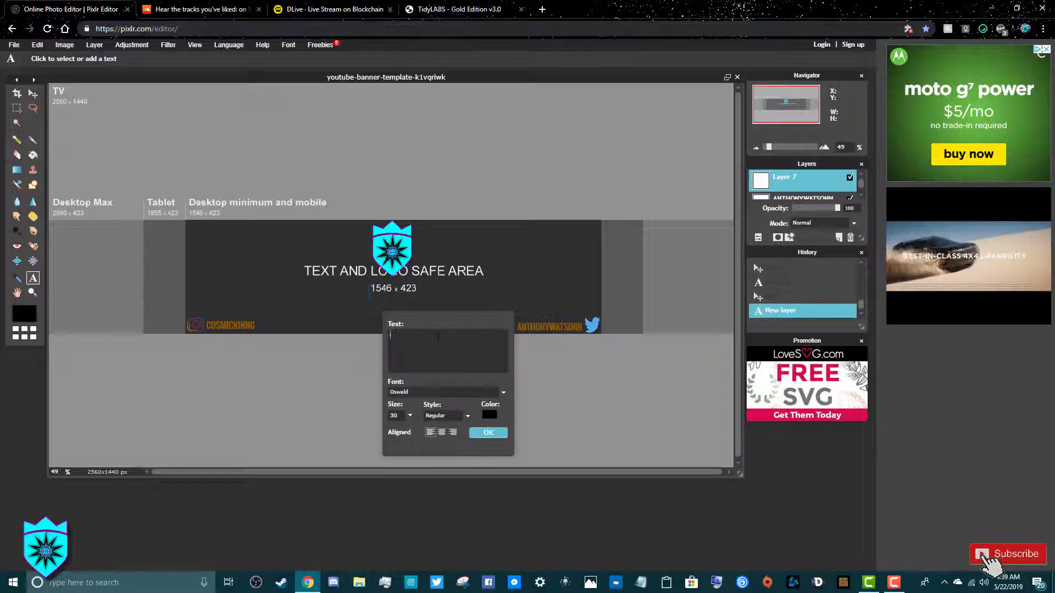
left_click(409, 416)
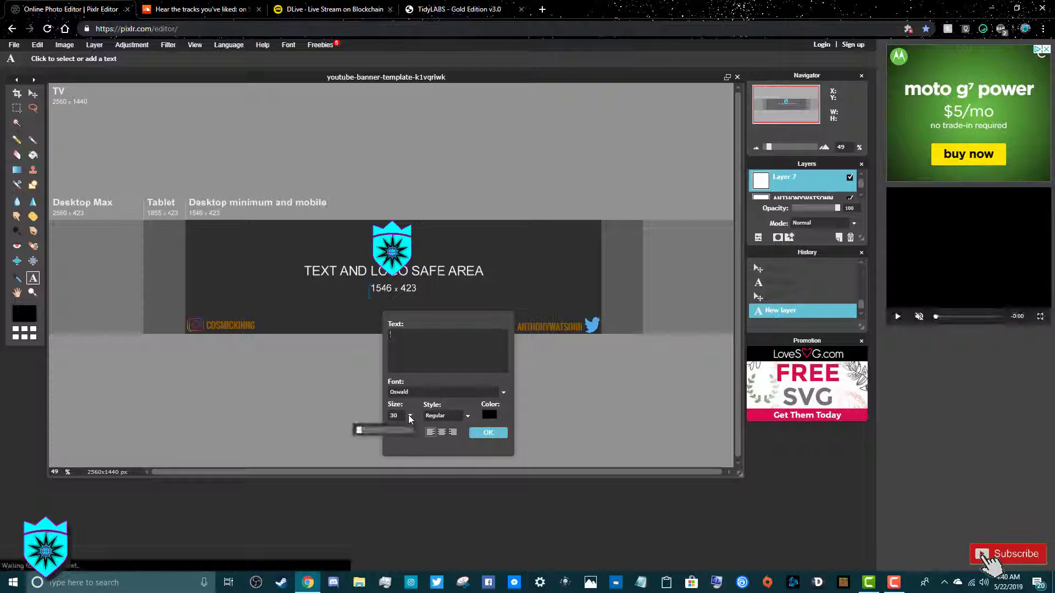
left_click_drag(360, 430, 364, 433)
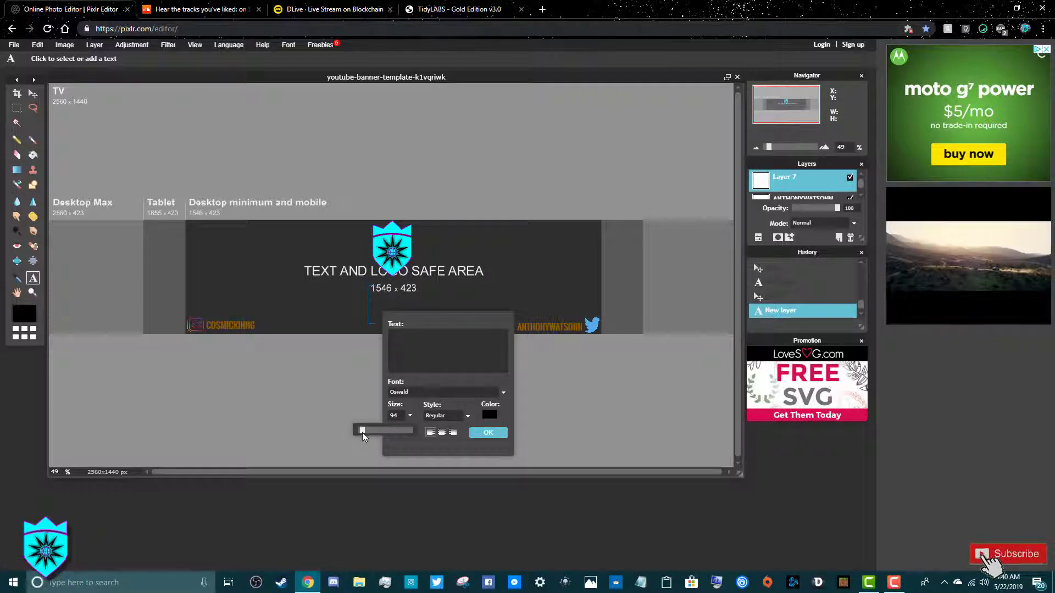
left_click(397, 416)
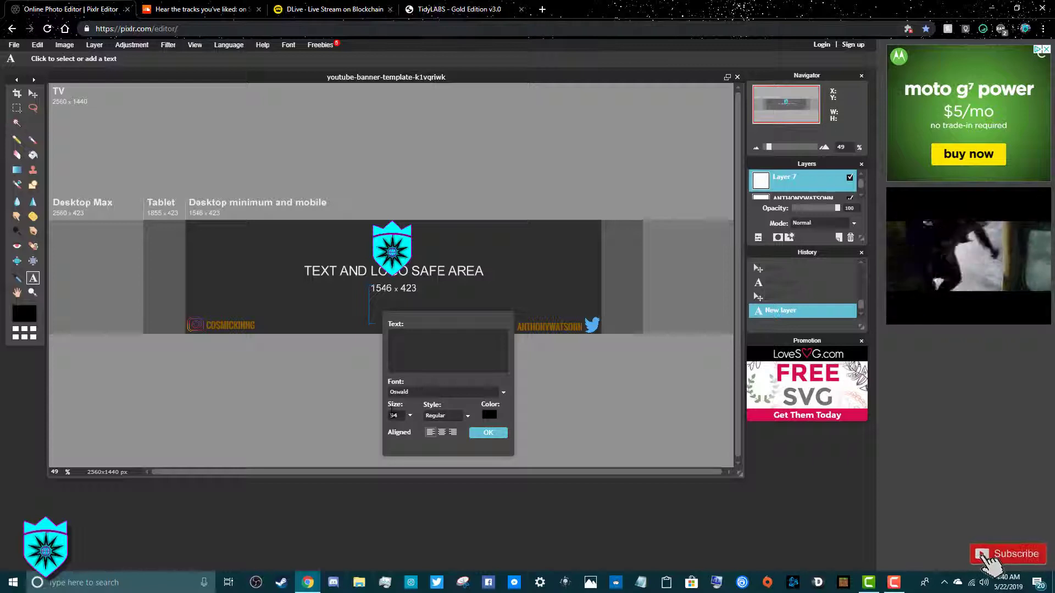
key("BackSpace")
key("BackSpace")
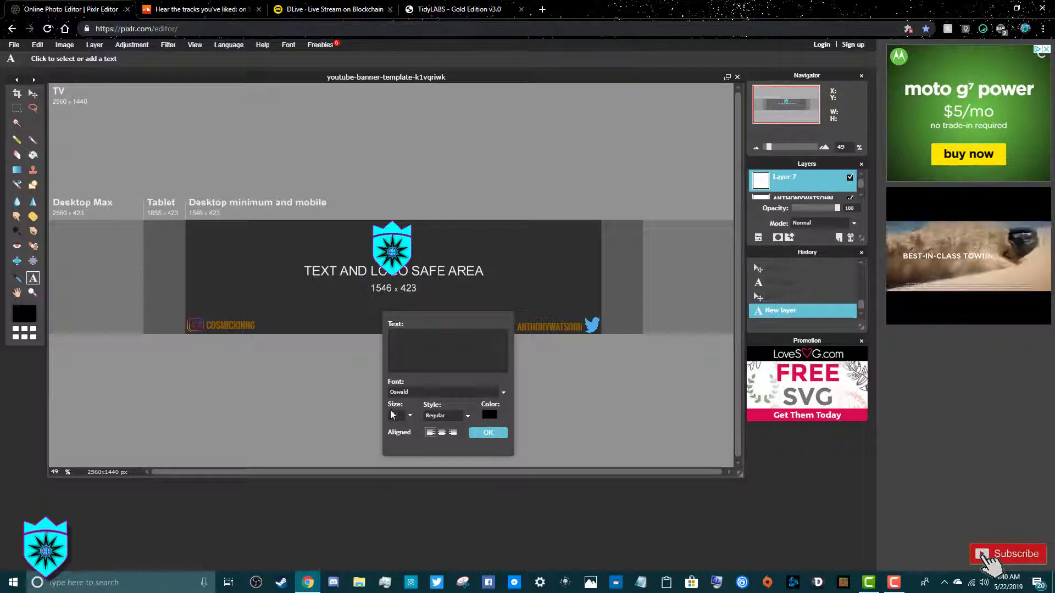
type("100")
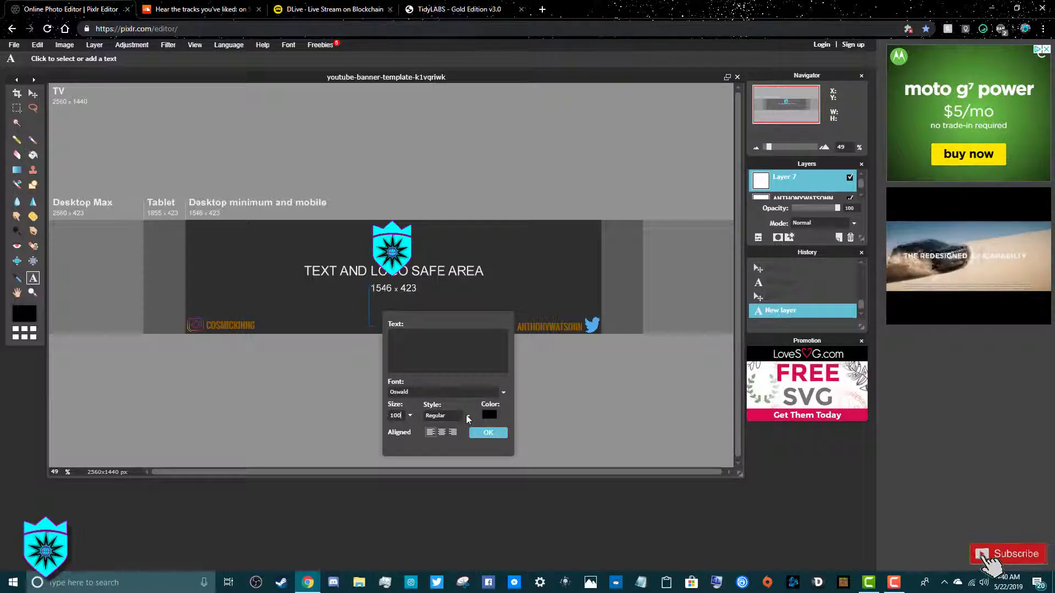
Make the text bold dark gold 905d00 and enter the title COSMICKING
left_click(466, 415)
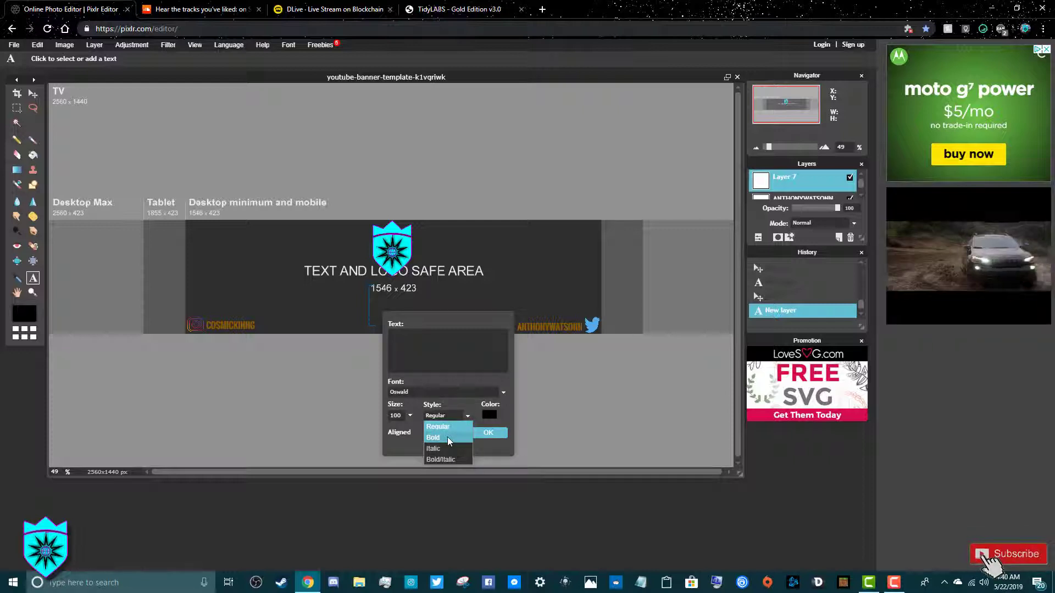
left_click(488, 416)
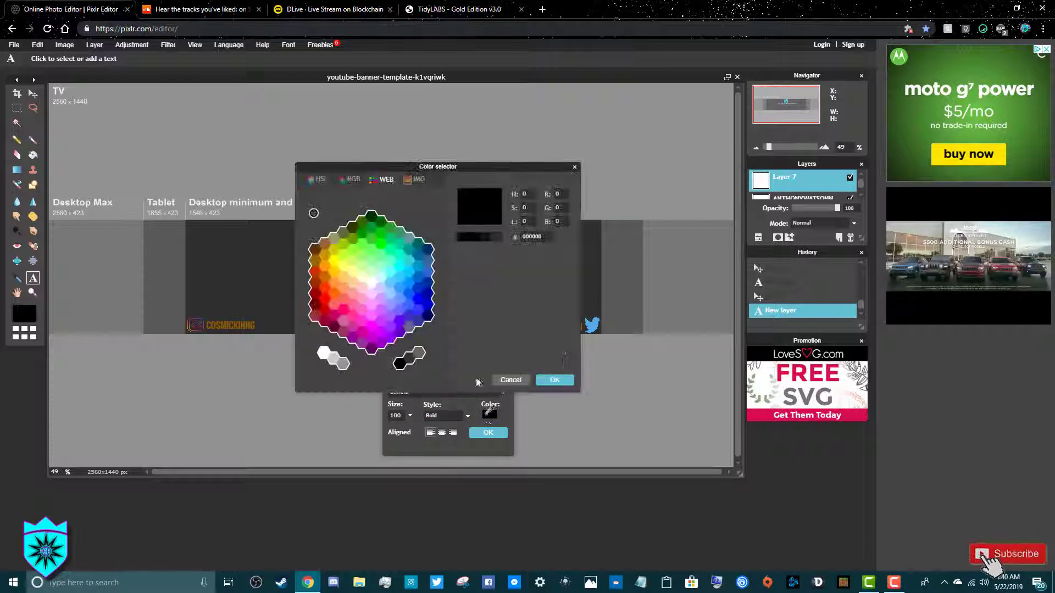
left_click(325, 254)
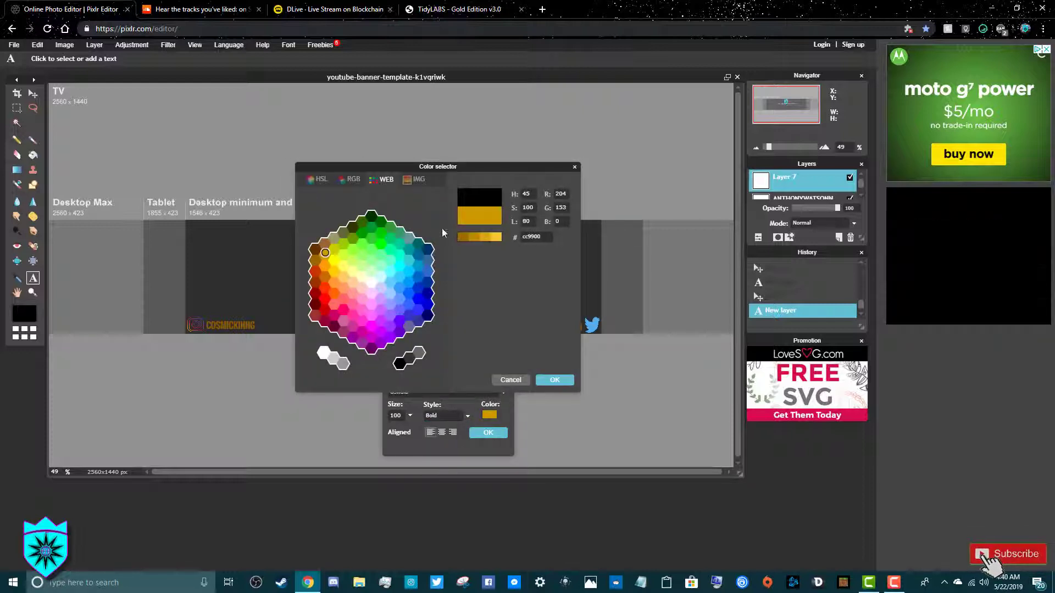
left_click(459, 237)
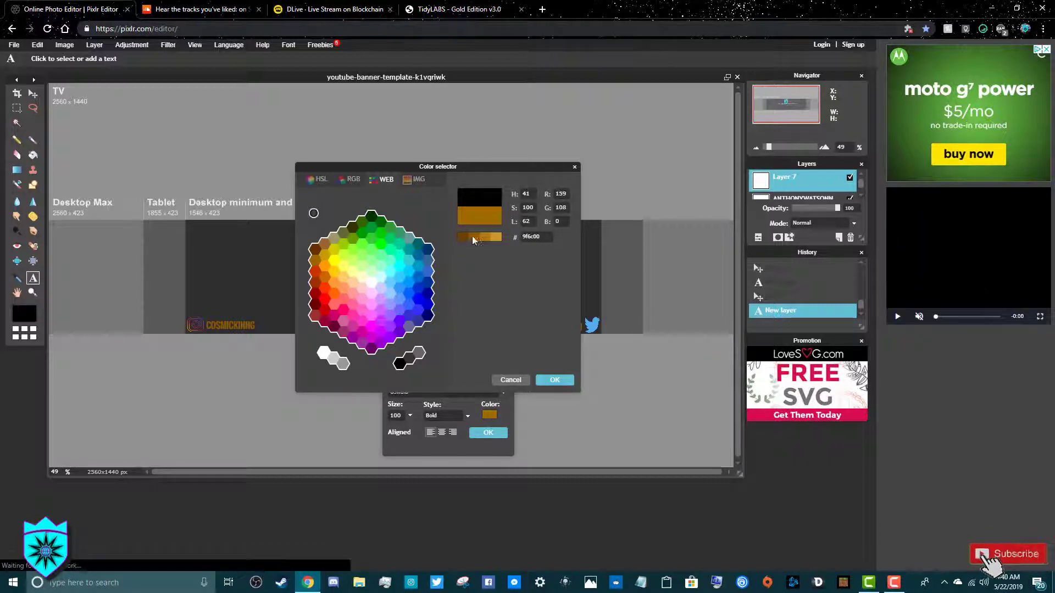
left_click(563, 380)
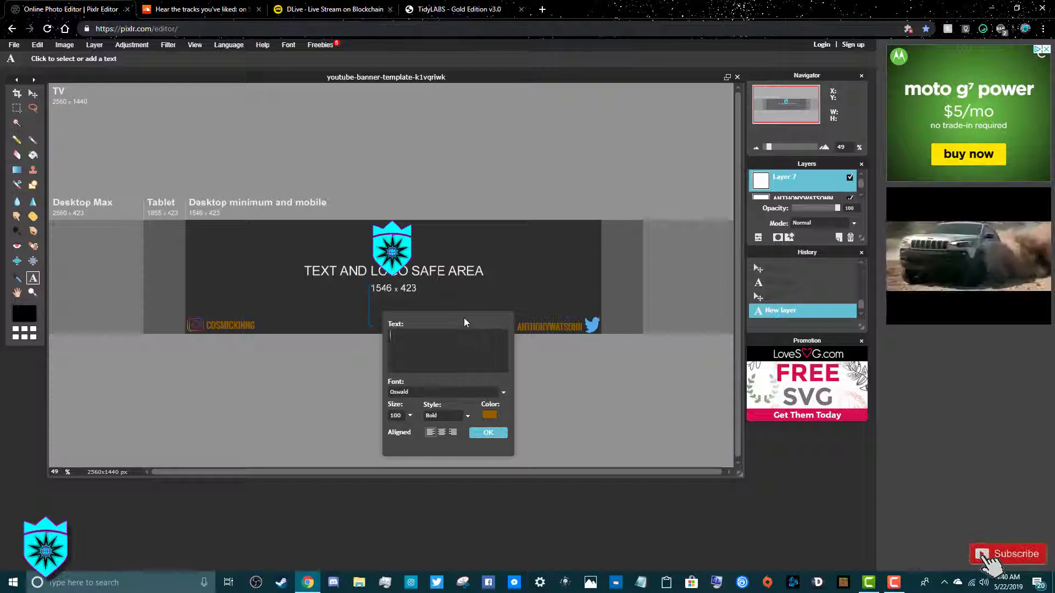
type("CO")
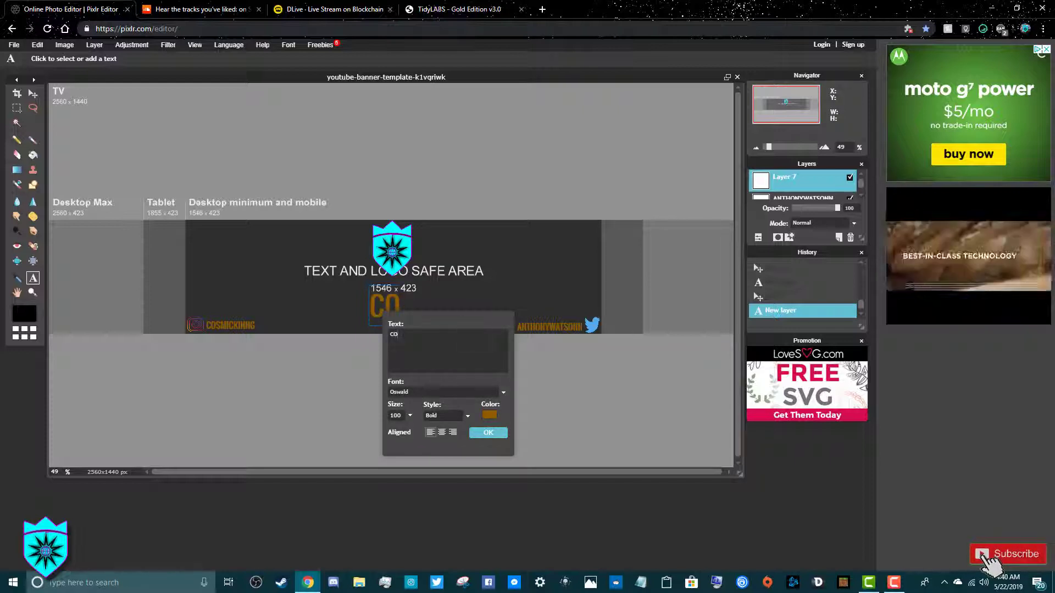
type("SM")
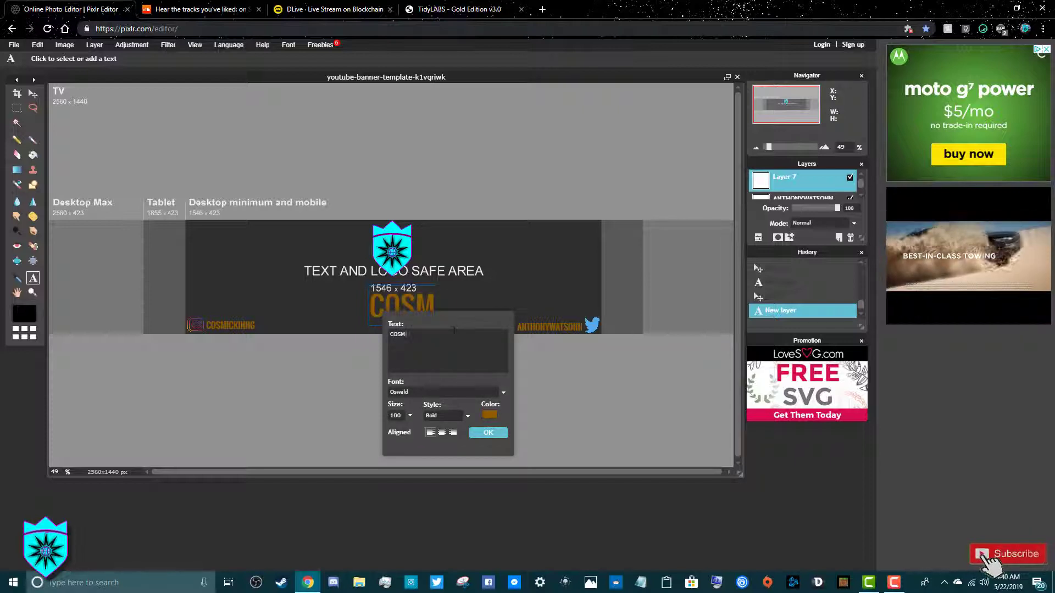
type("ICK")
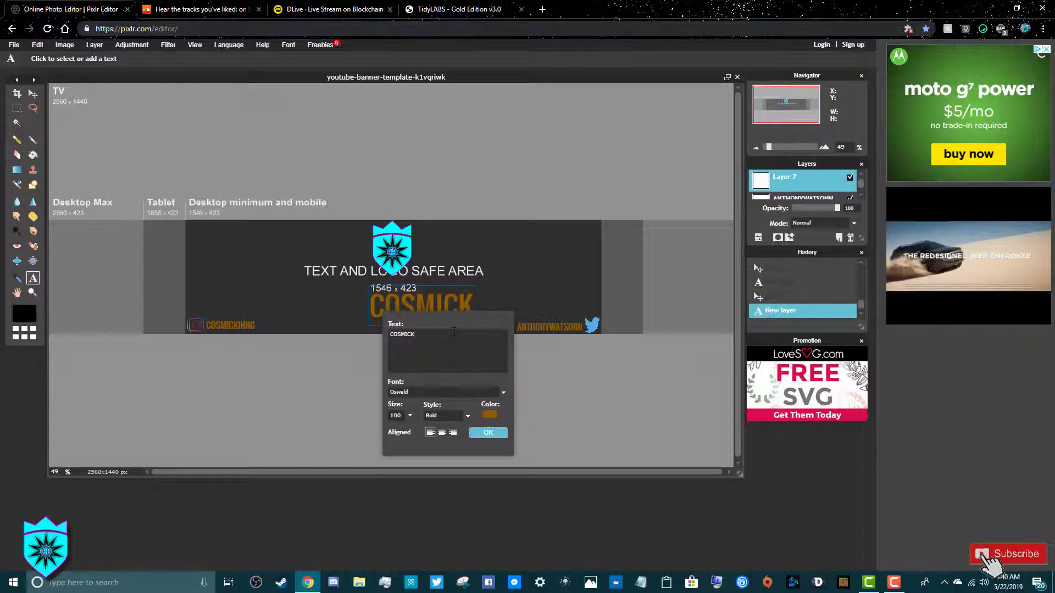
type("ING")
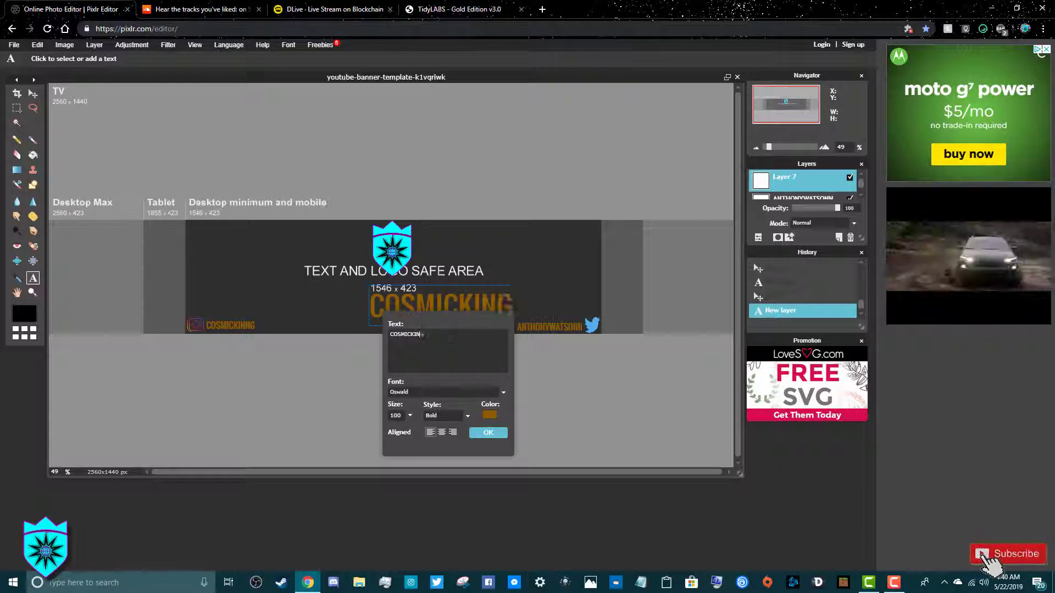
left_click(488, 433)
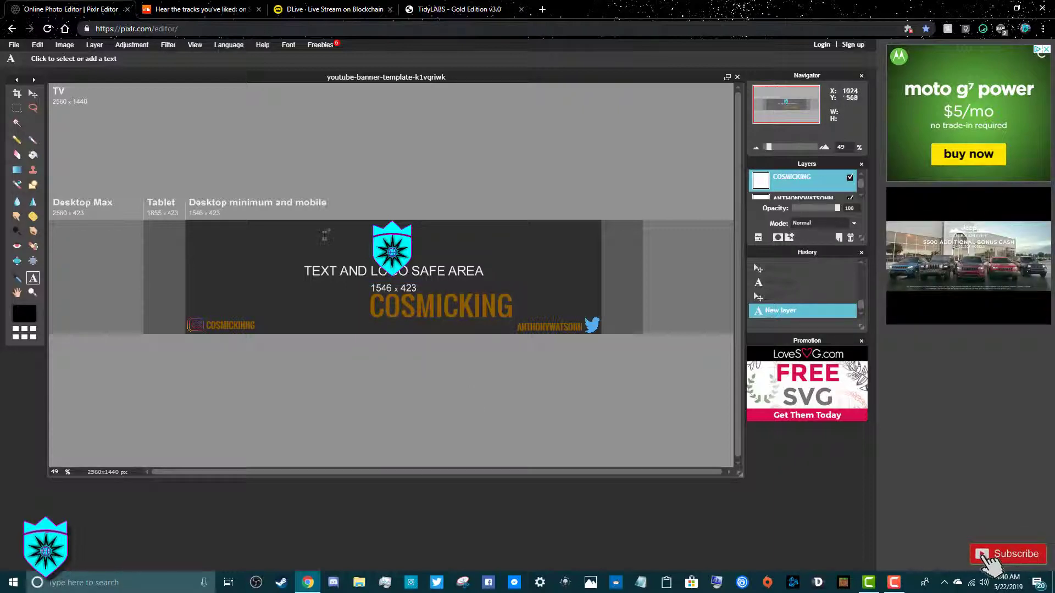
Move the COSMICKING title left so it is centred under the shield logo
left_click(32, 93)
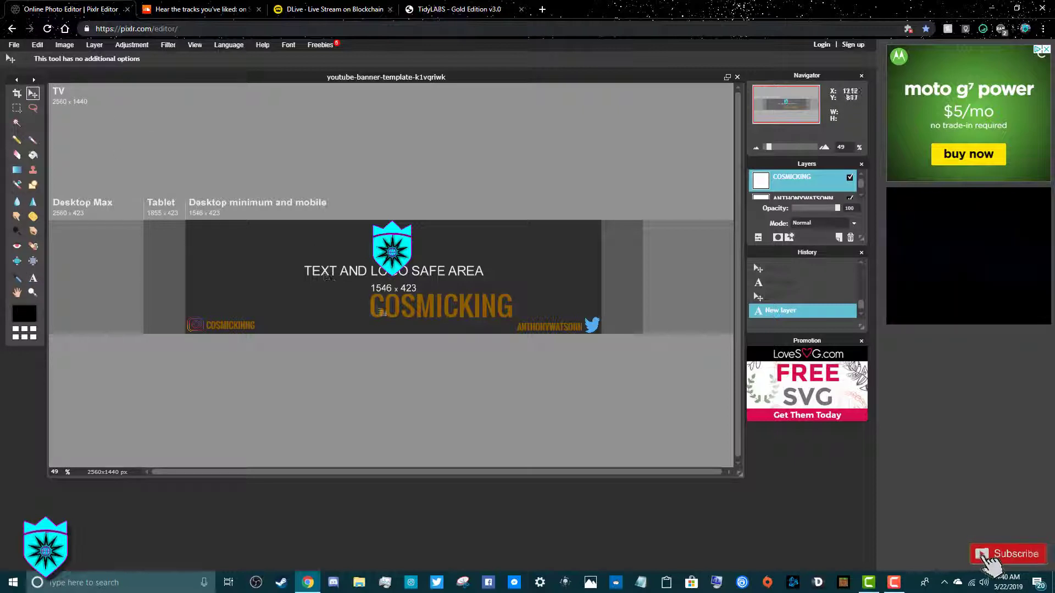
left_click_drag(415, 299, 368, 291)
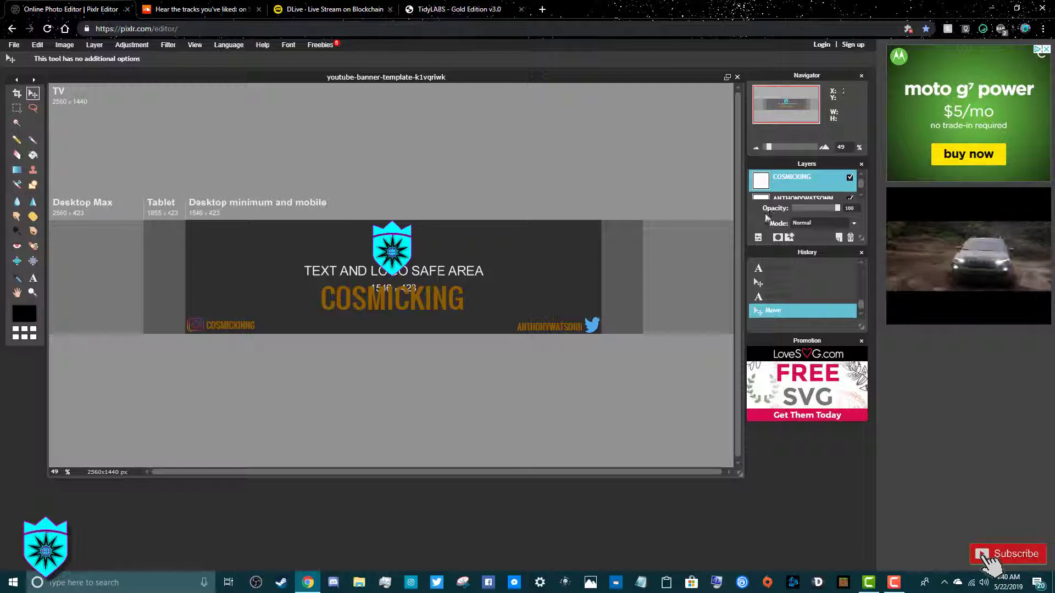
scroll(794, 191, "down", 5)
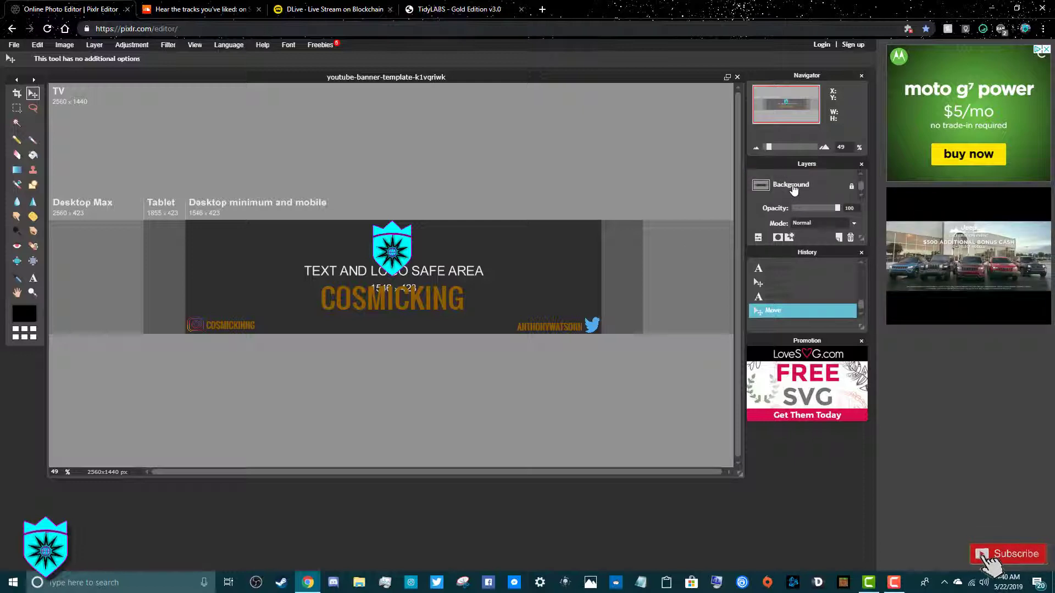
scroll(793, 189, "up", 5)
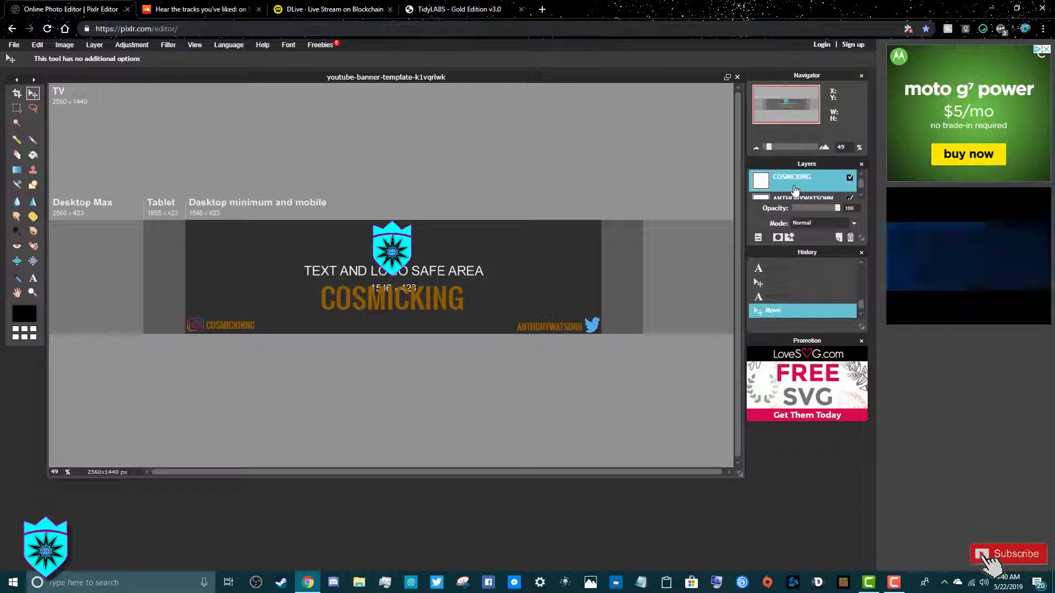
scroll(797, 196, "down", 5)
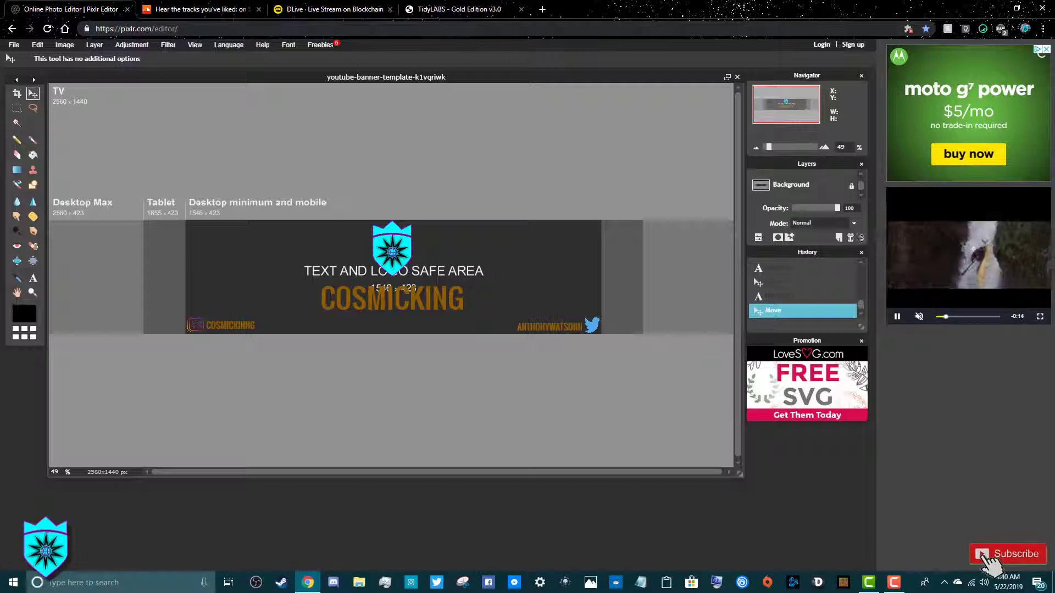
Raise the galaxy background layer (Layer 1) to 100% opacity
left_click_drag(861, 238, 861, 297)
left_click(800, 226)
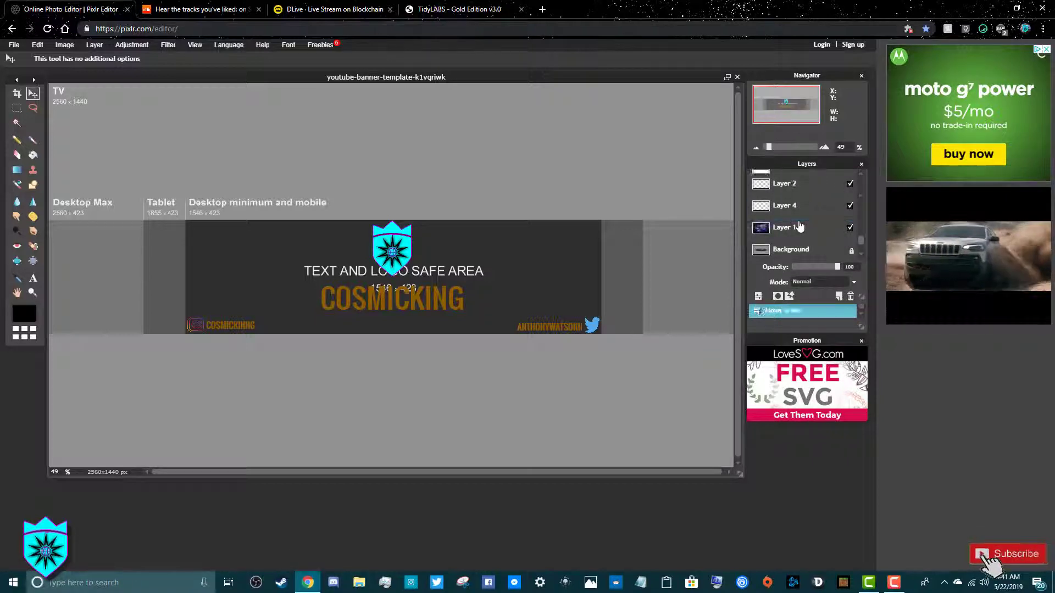
left_click(795, 229)
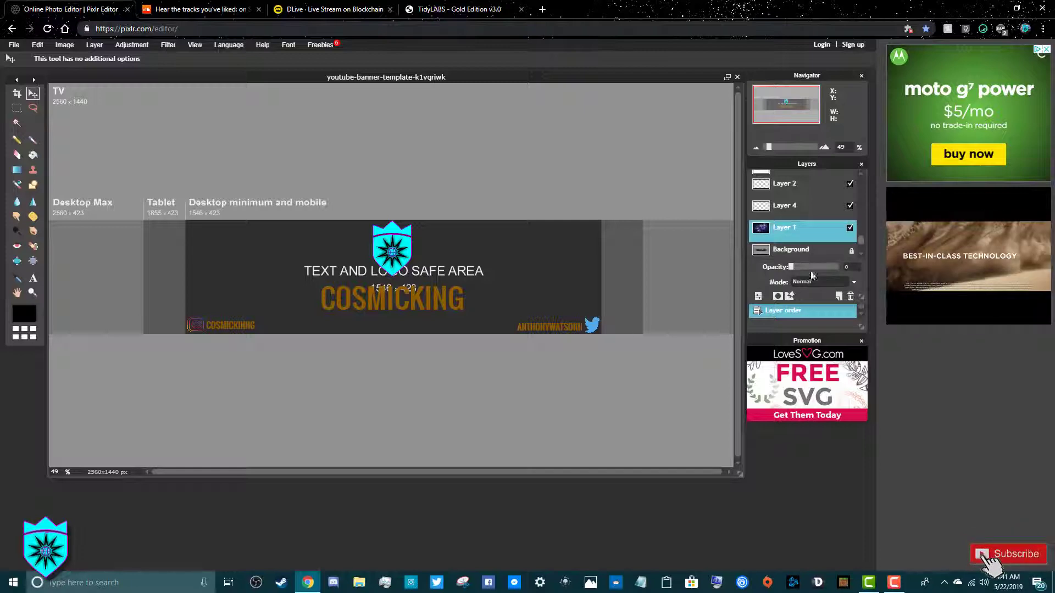
left_click_drag(791, 267, 839, 269)
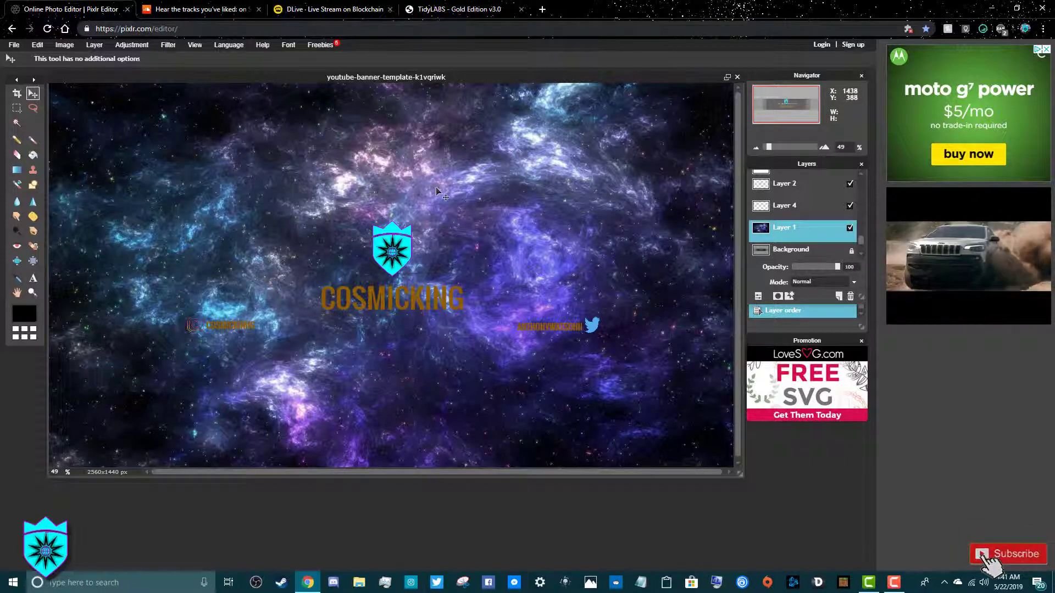
Save the banner as PNG youtube-banner-template-k1vqriwk on the Desktop
left_click(21, 45)
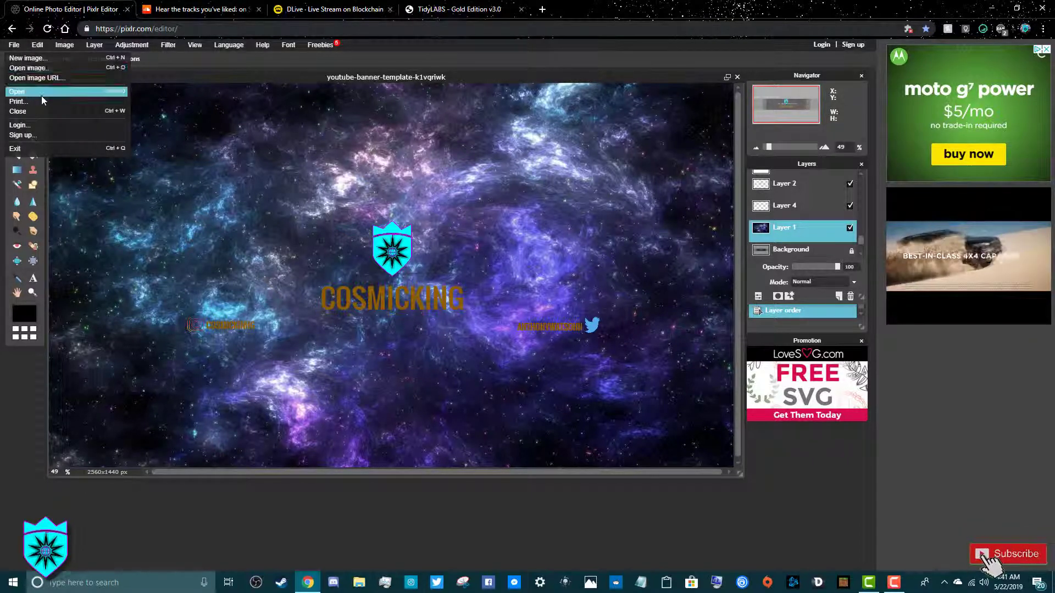
left_click(41, 96)
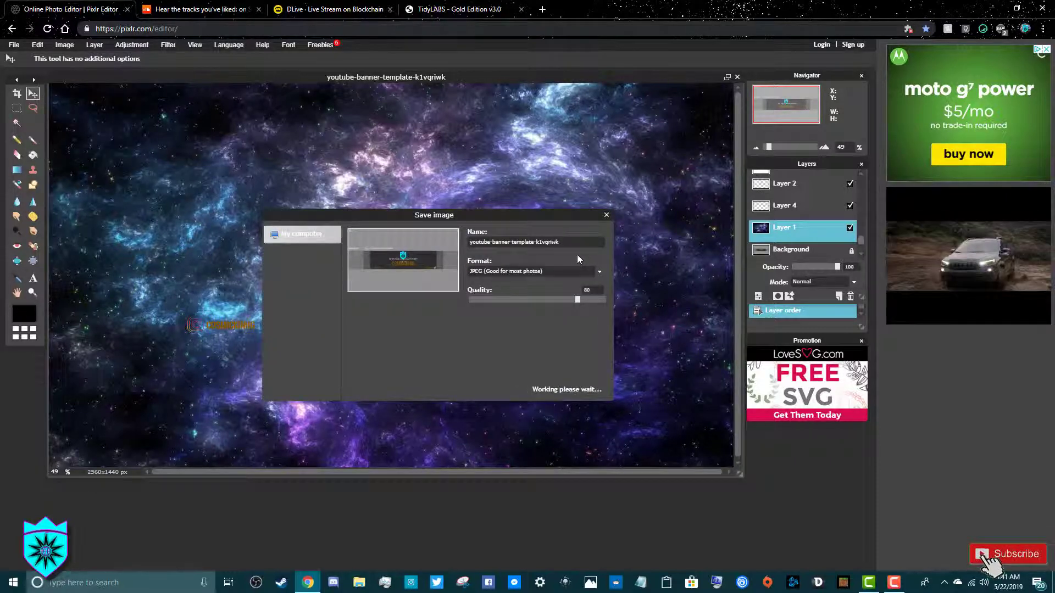
left_click(600, 272)
left_click(572, 291)
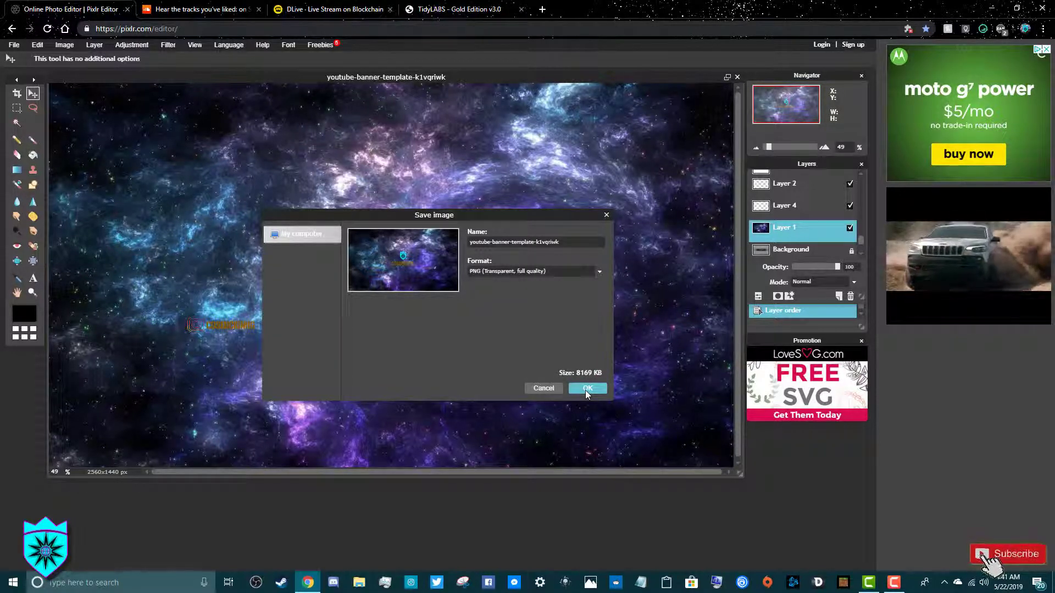
left_click(585, 389)
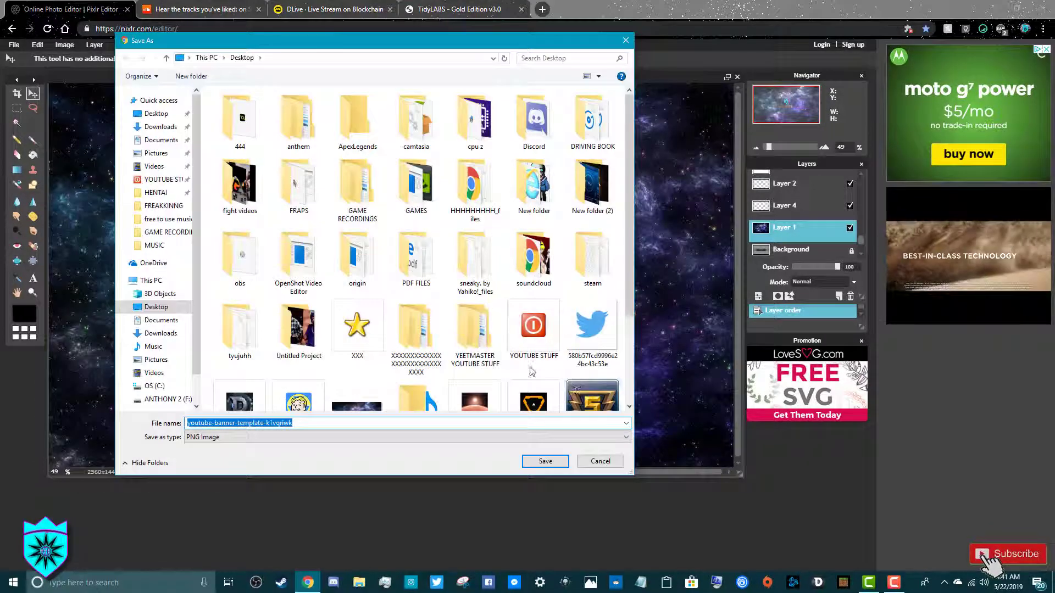
left_click(563, 462)
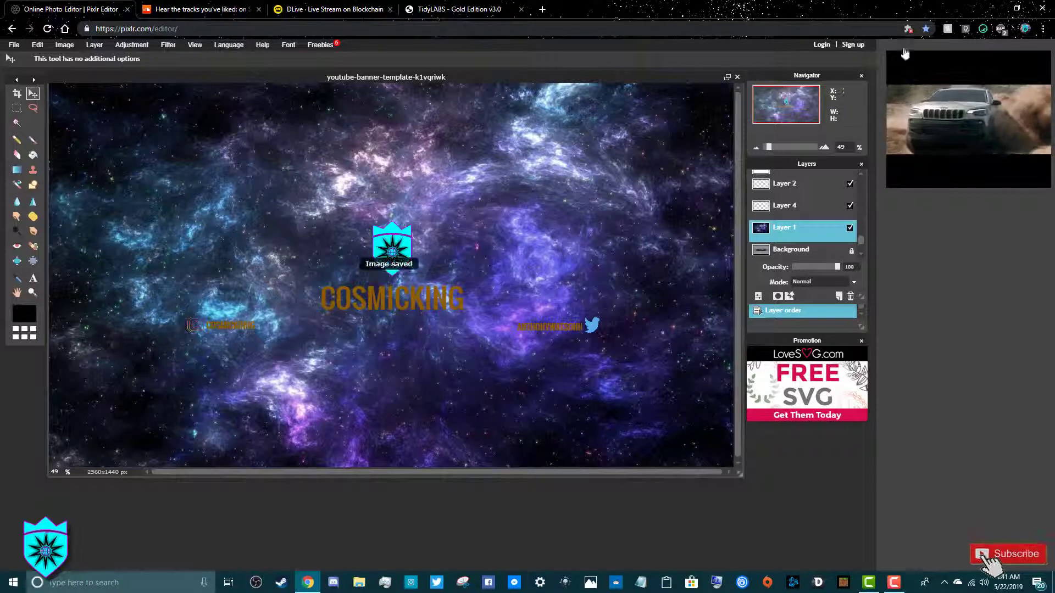
Minimize Chrome and open the saved youtube-banner PNG from the desktop in Photos
left_click(993, 8)
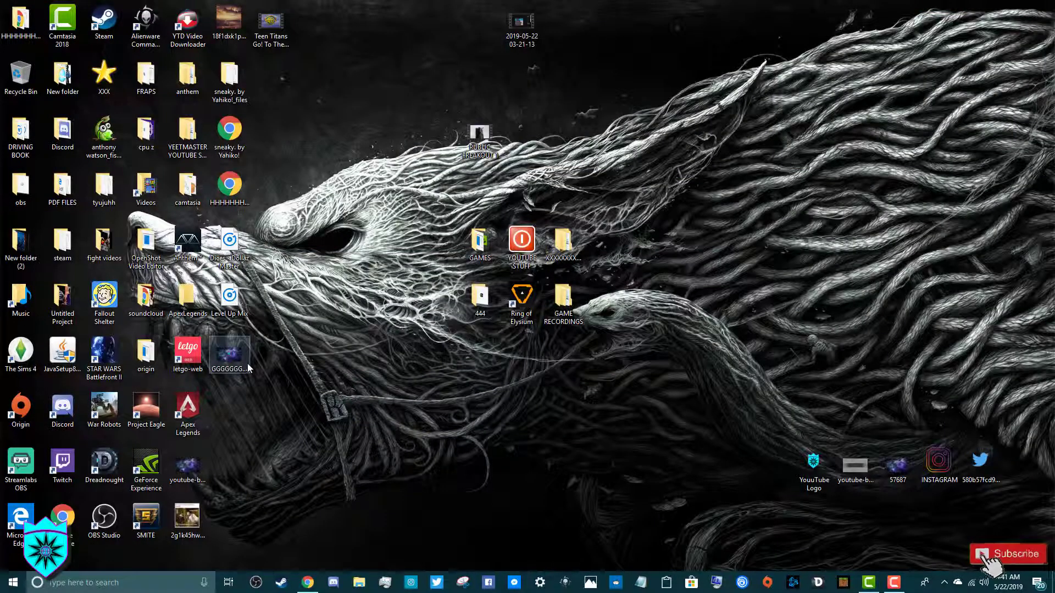
double_click(193, 467)
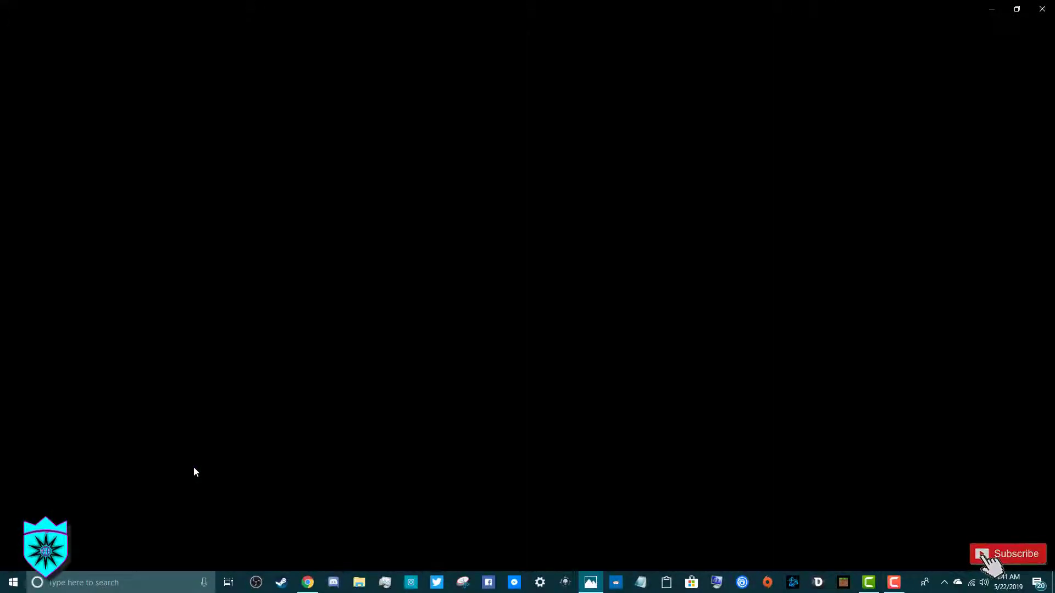